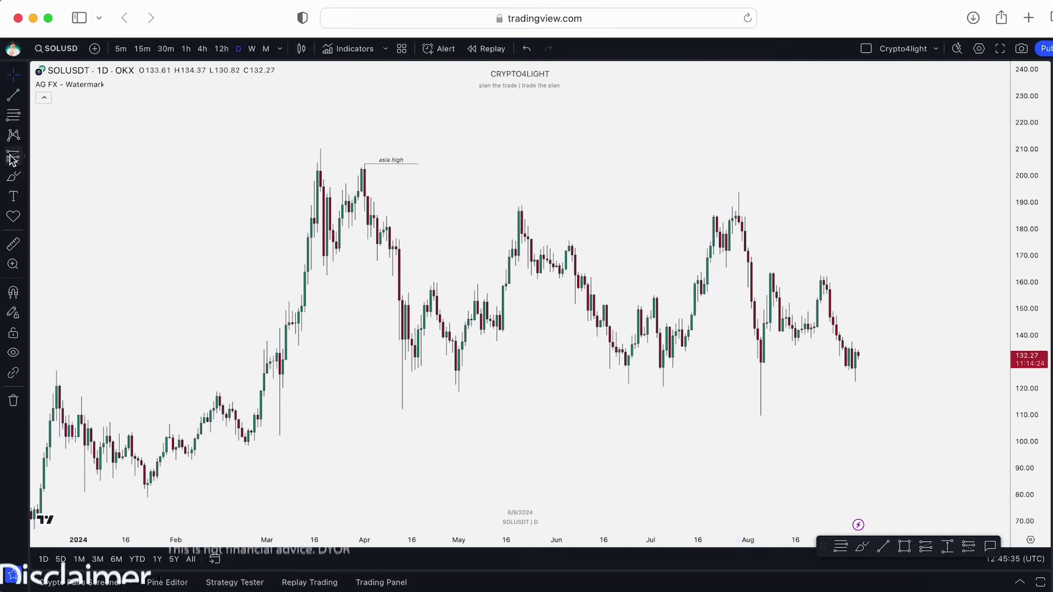
Browse the Fibonacci and Gann drawing tools list twice without choosing a tool
click(22, 117)
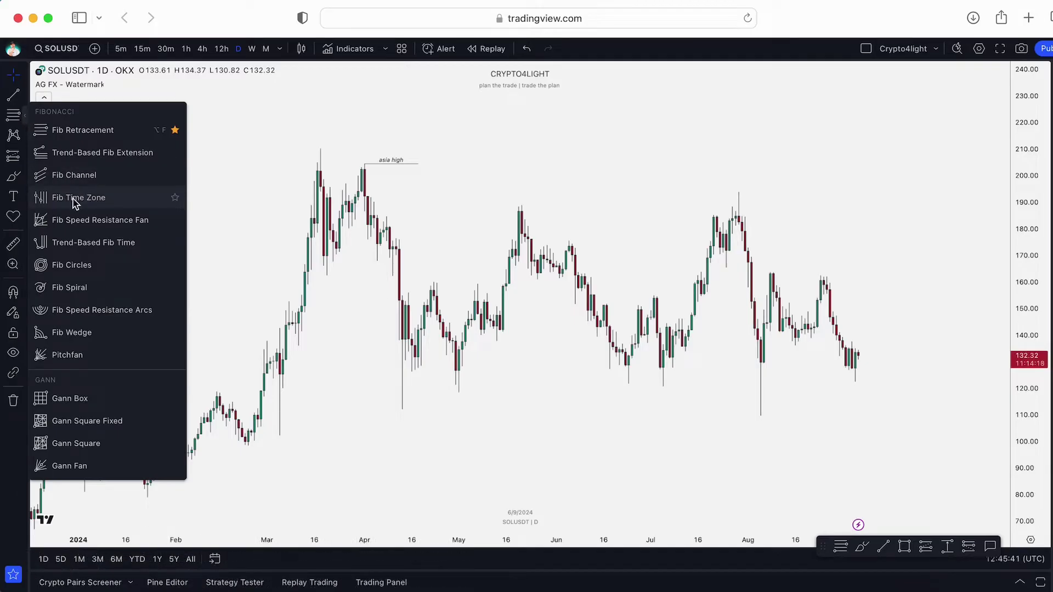
click(585, 163)
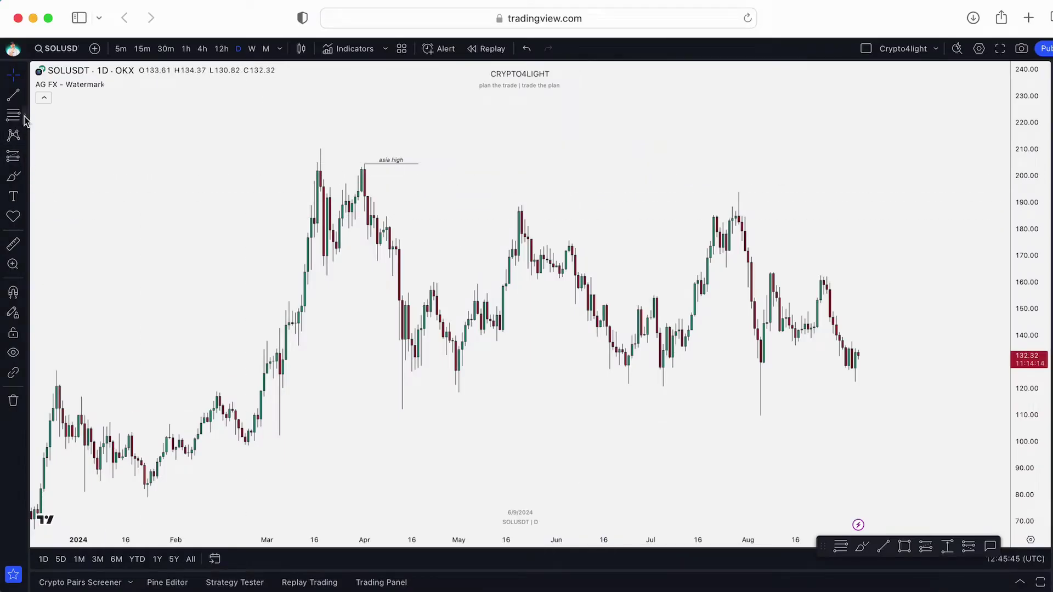
click(24, 117)
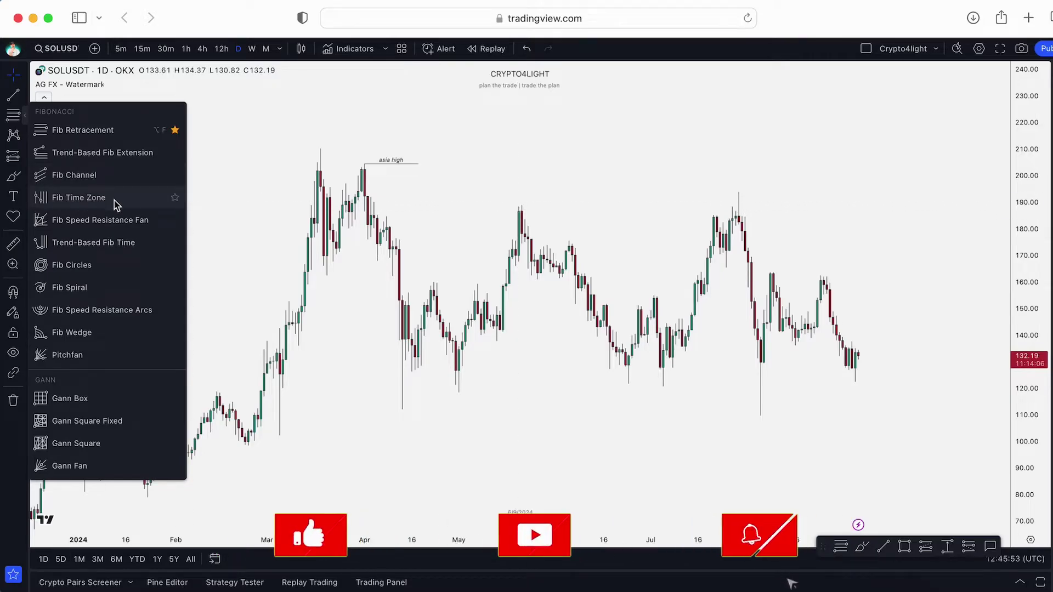
click(557, 182)
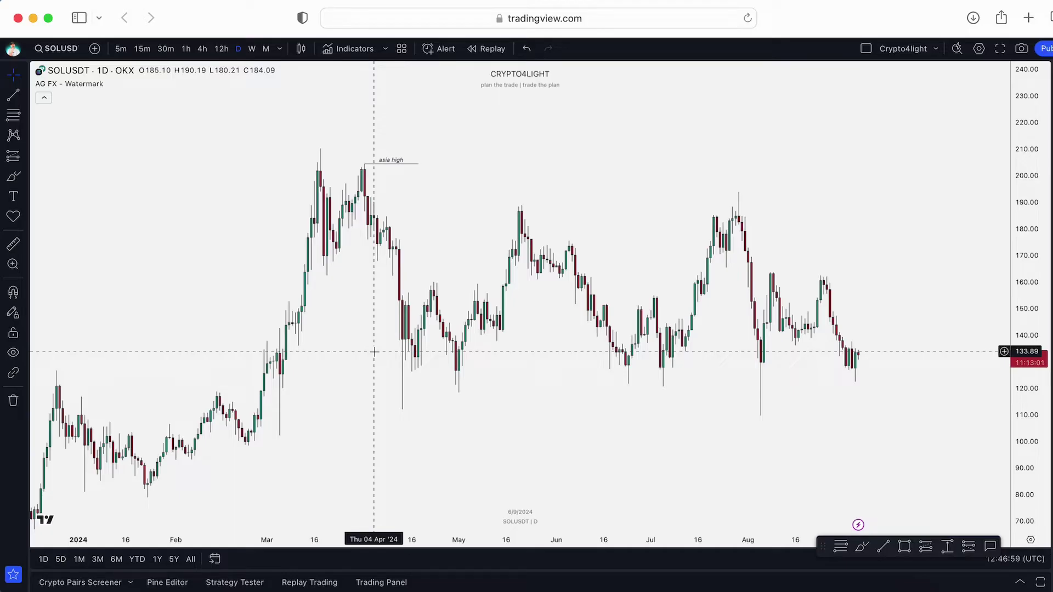
Zoom the chart in and enable Magnet mode so drawings snap to candle highs and lows
click(26, 121)
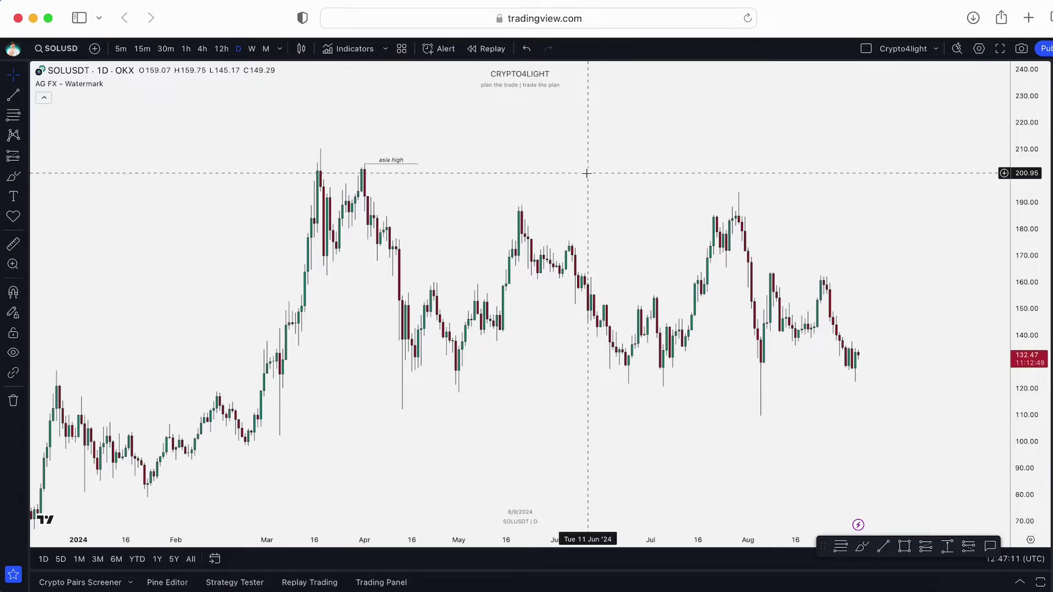
scroll(587, 173, up, 2)
click(13, 114)
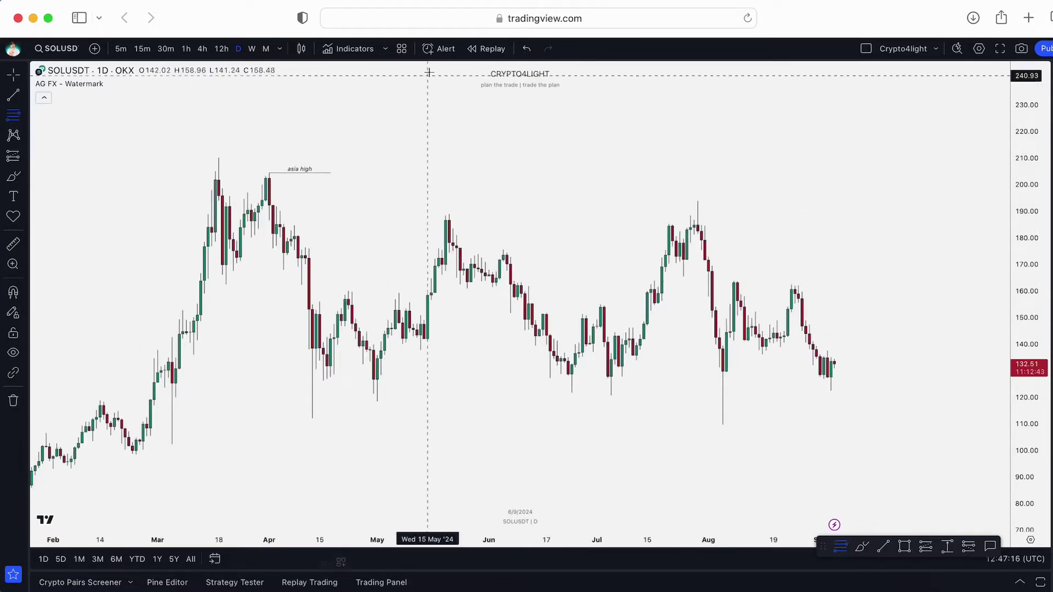
click(14, 293)
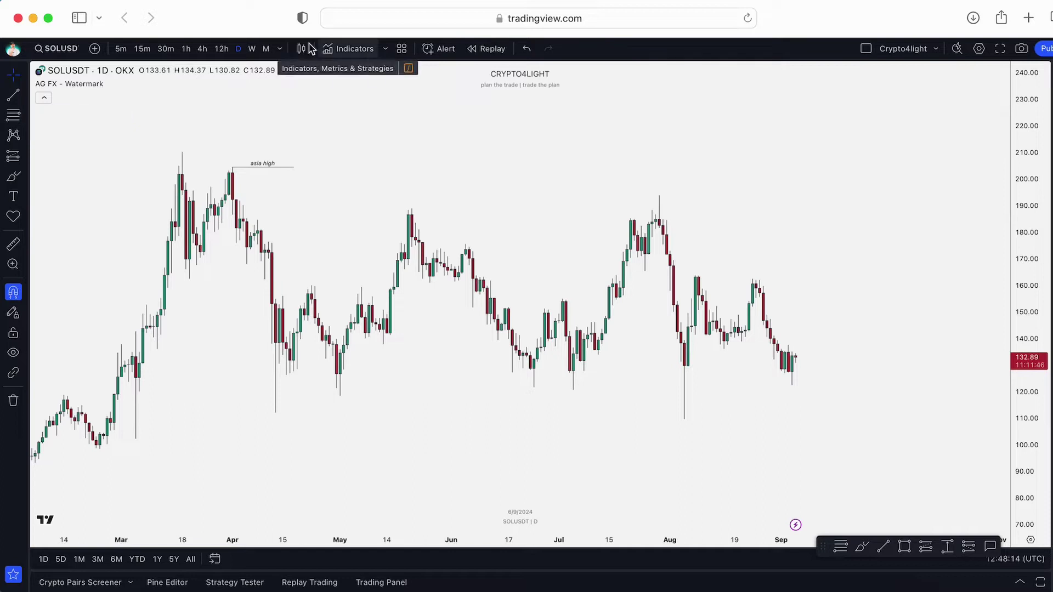
Draw a Fib retracement from the 21 May 188.89 high to the 24 Jun 121.71 low, then disable Magnet mode
click(13, 115)
click(412, 209)
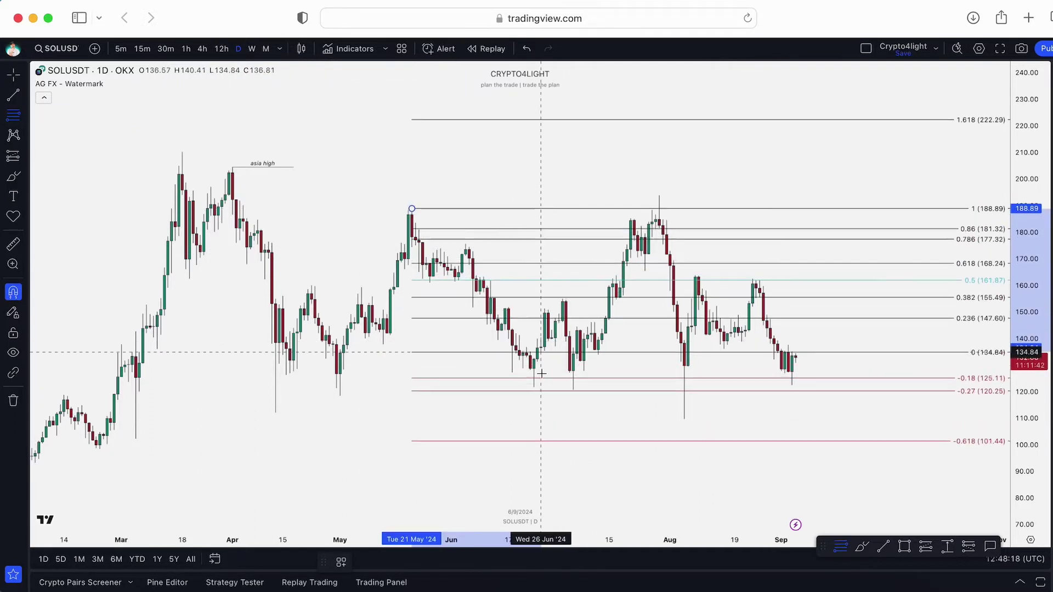
click(534, 387)
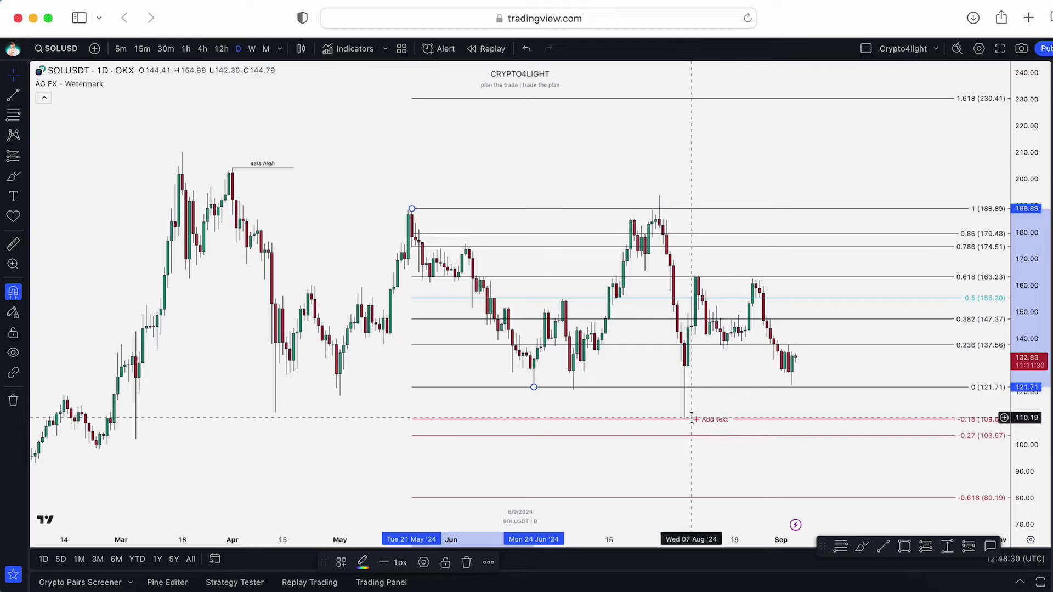
click(13, 292)
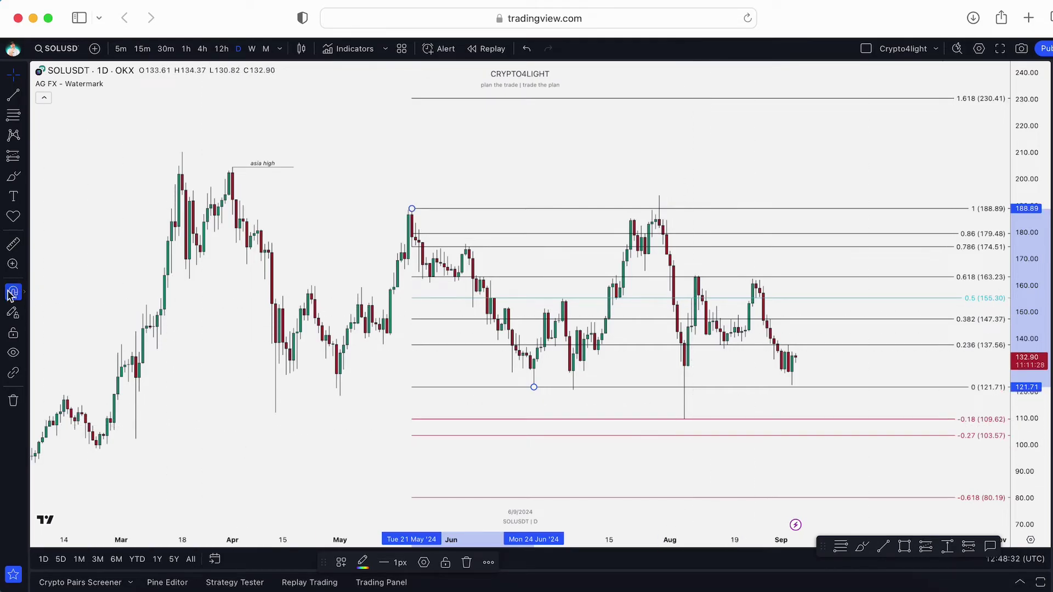
Drag a blue rectangle across the -0.18 (109.62) to -0.27 (103.57) band, then zoom out
click(904, 546)
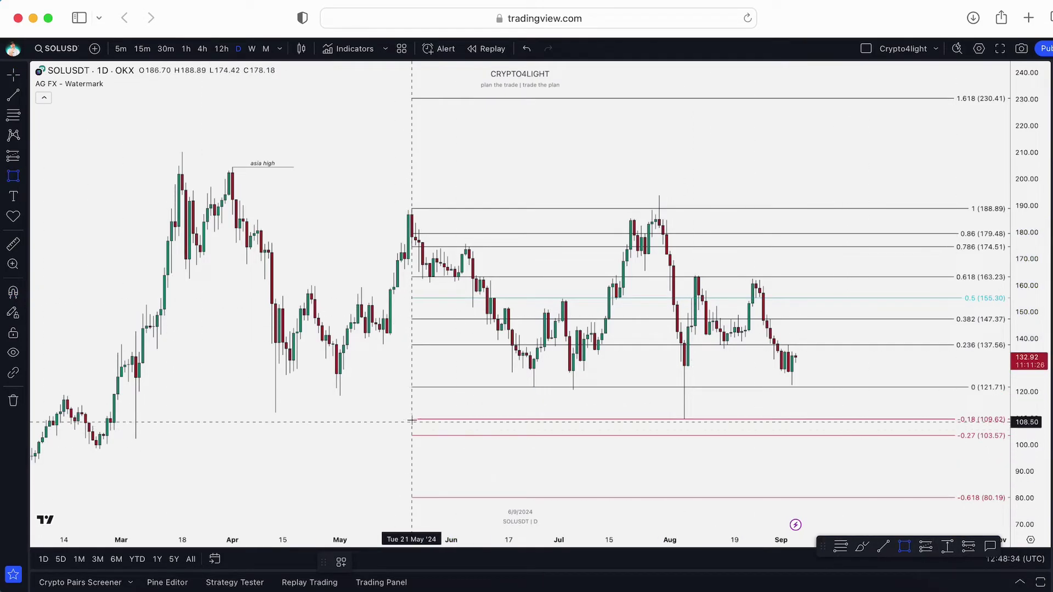
mouse_move(412, 420)
mouse_down()
mouse_move(817, 420)
mouse_move(950, 435)
mouse_up()
click(865, 369)
scroll(872, 365, down, 3)
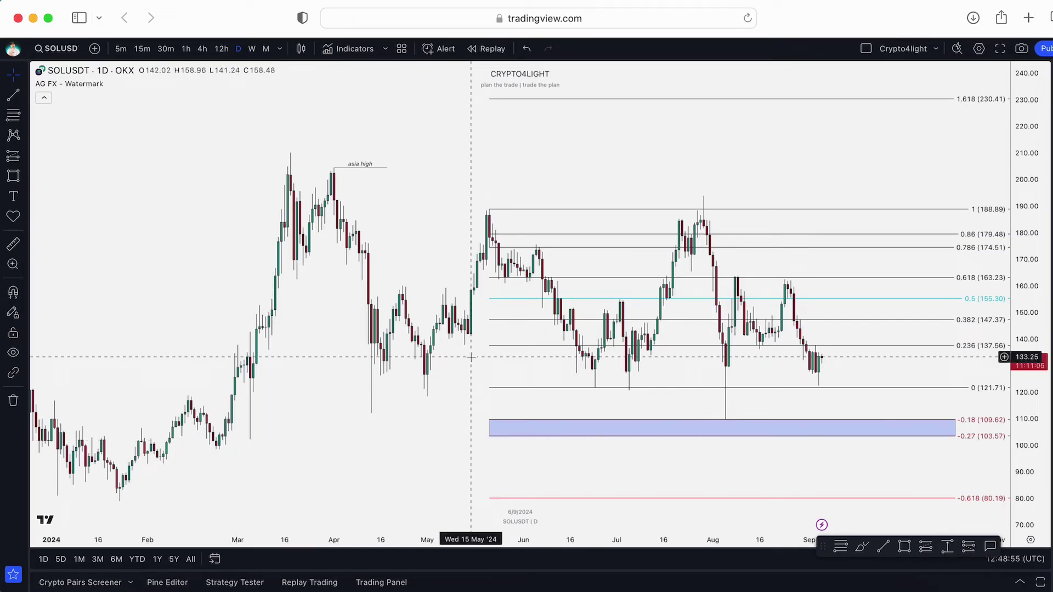
Move the retracement's anchors to the March high and the 112.73 April low, then delete it
click(825, 214)
mouse_move(854, 237)
mouse_down()
mouse_move(814, 193)
mouse_move(798, 192)
mouse_up()
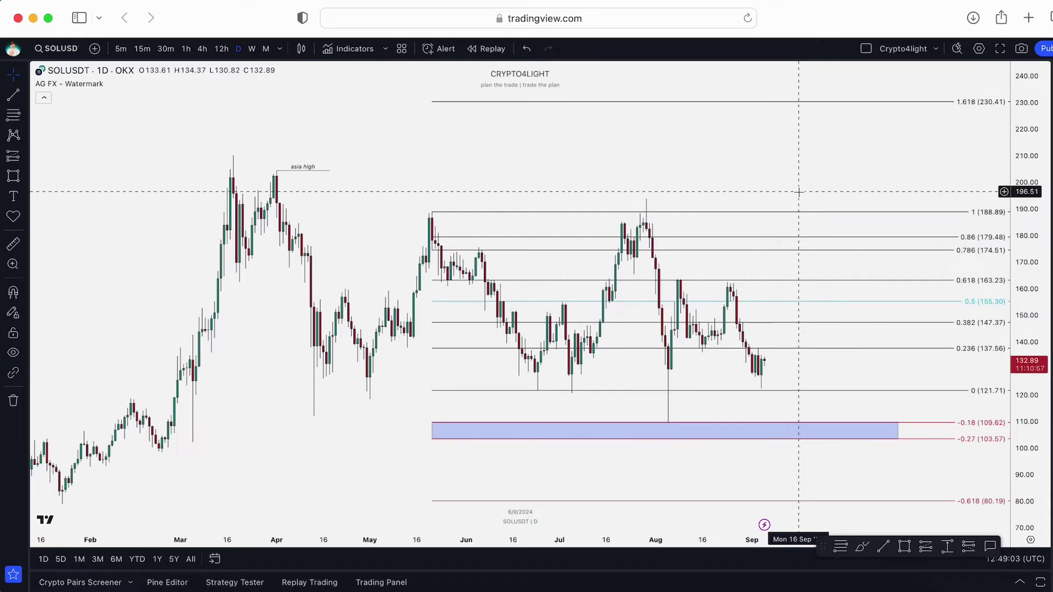
click(792, 218)
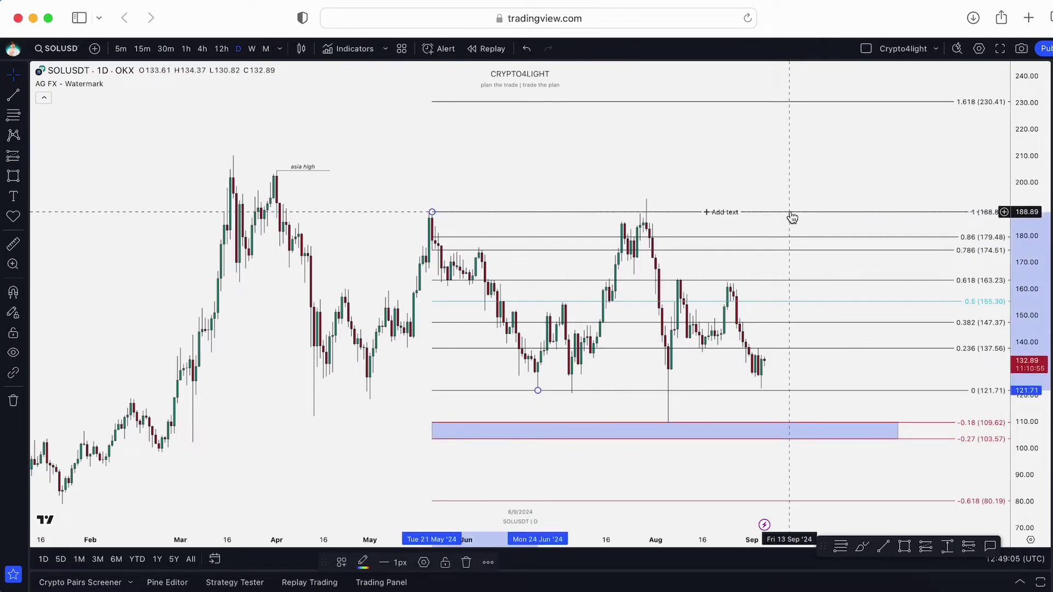
drag(432, 212, 233, 157)
drag(537, 391, 314, 416)
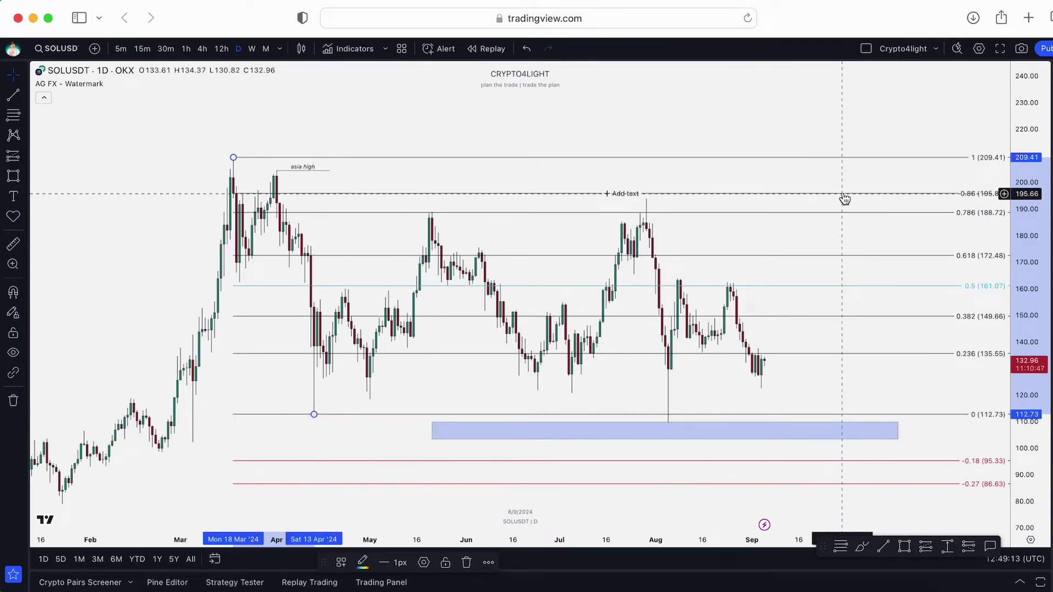
key(Delete)
Delete the blue rectangle and reposition the chart view
scroll(843, 198, down, 2)
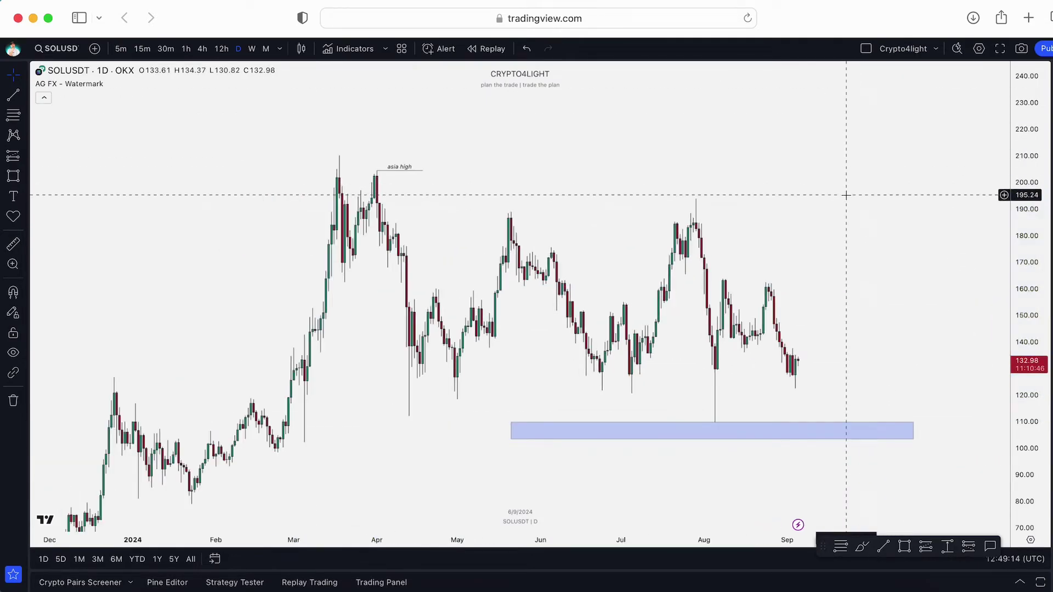
click(810, 424)
key(Delete)
scroll(768, 301, left, 3)
scroll(713, 214, up, 3)
scroll(439, 198, up, 1)
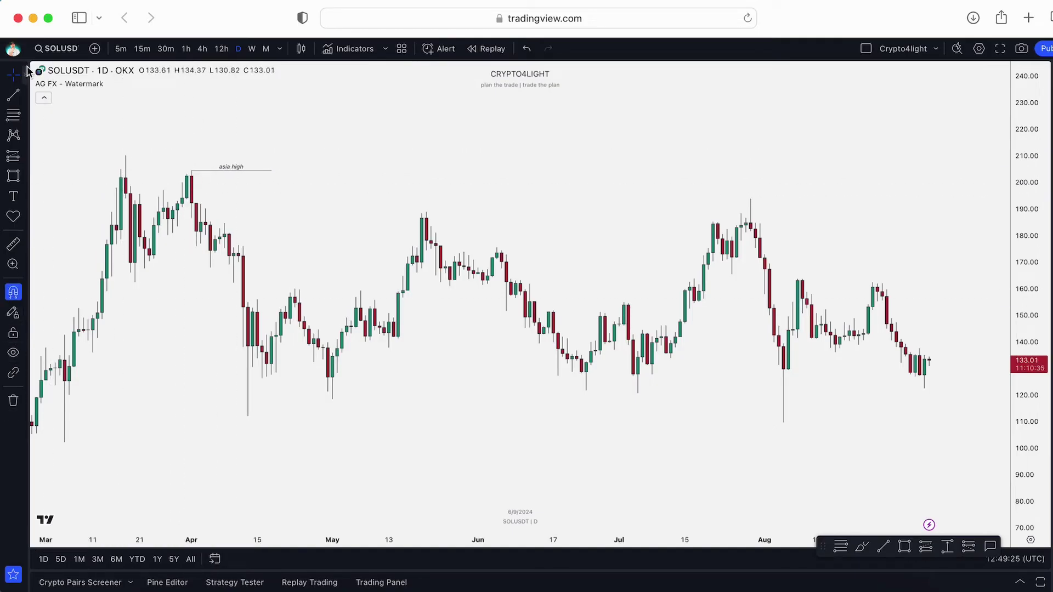
Start Bar Replay with the starting point set in late April
click(26, 116)
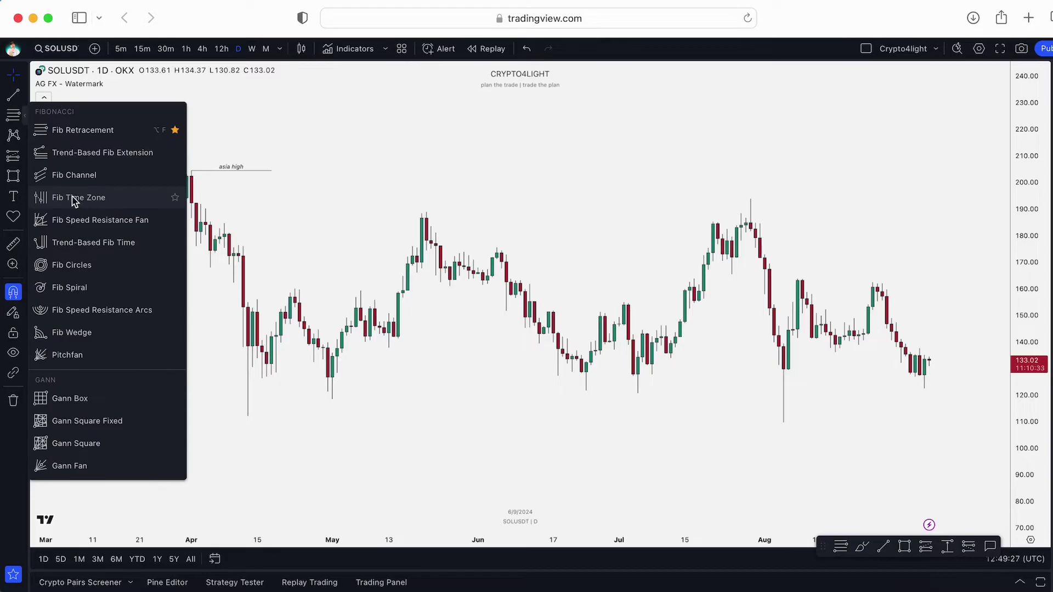
click(428, 156)
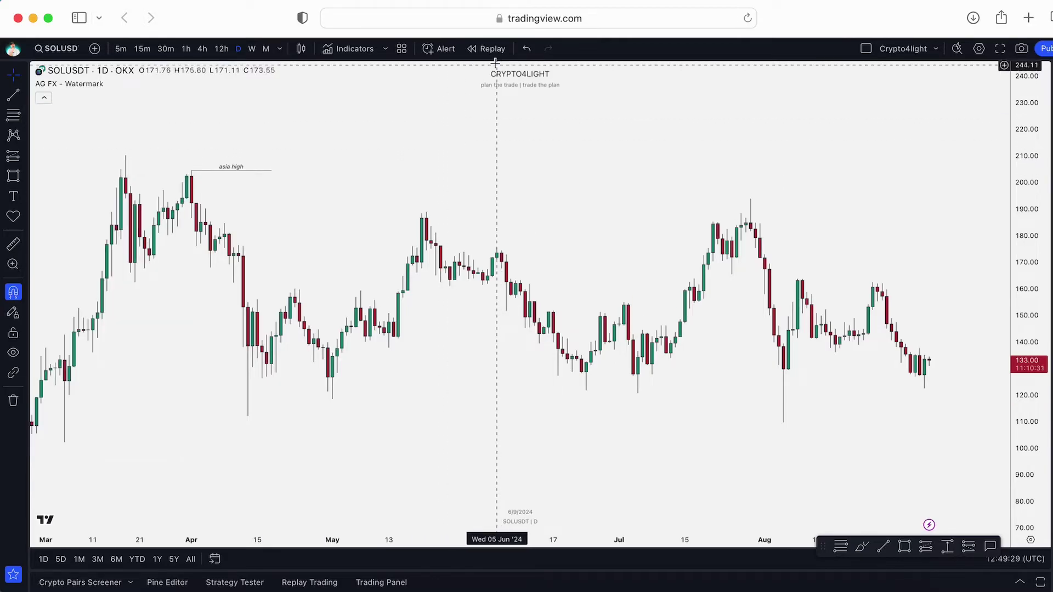
click(486, 48)
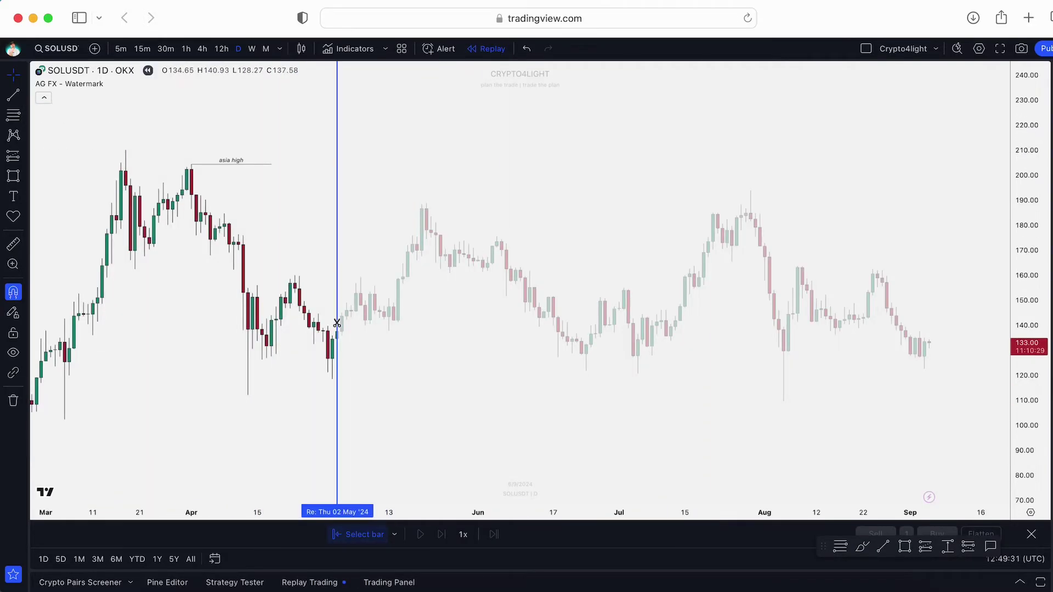
click(316, 323)
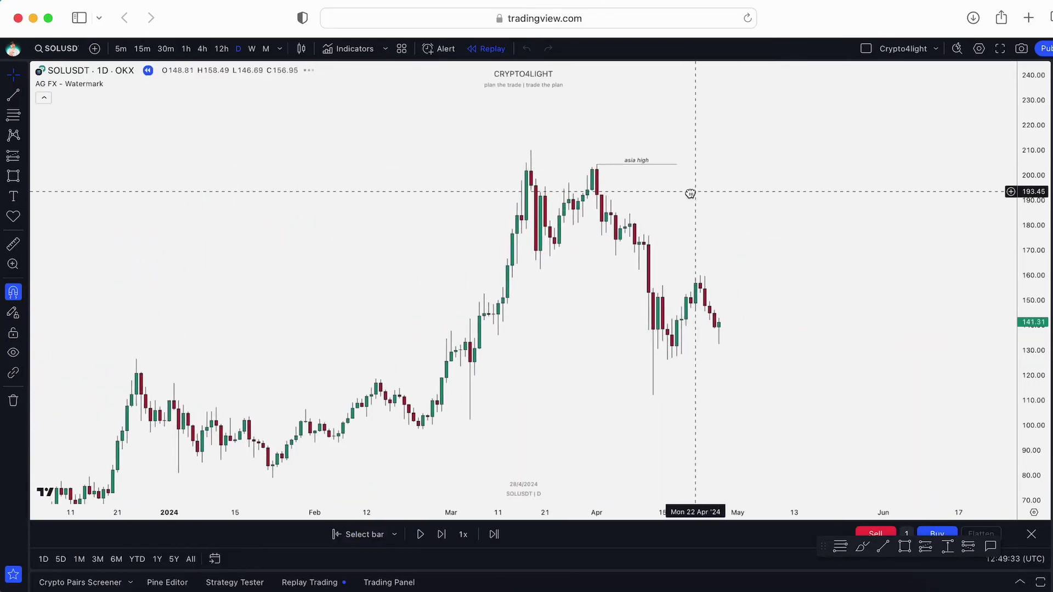
scroll(710, 213, up, 5)
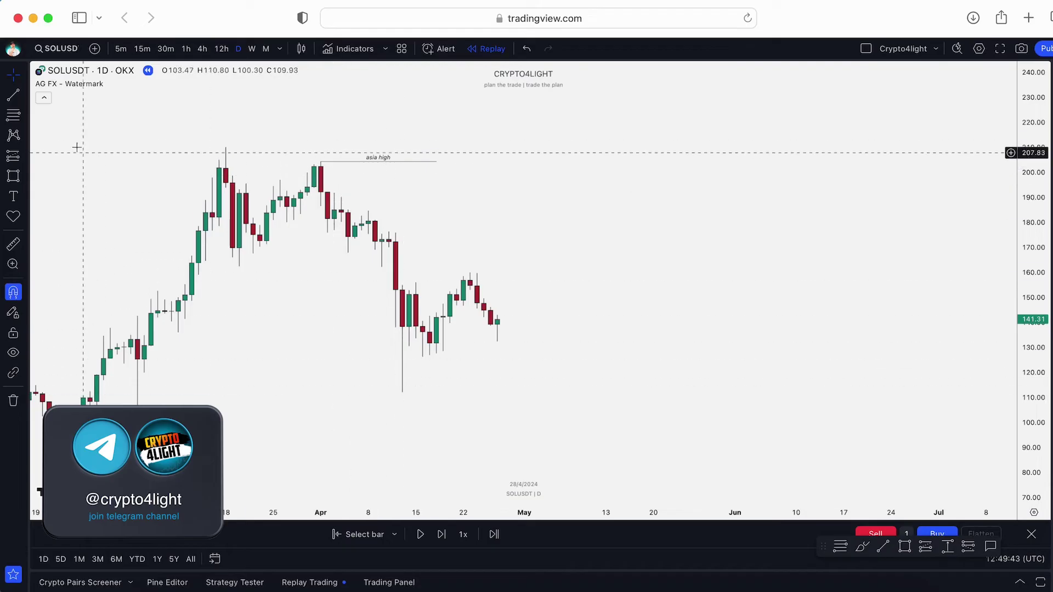
Anchor a Fib Time Zone at the 1 April asia-high candle
click(24, 121)
click(72, 199)
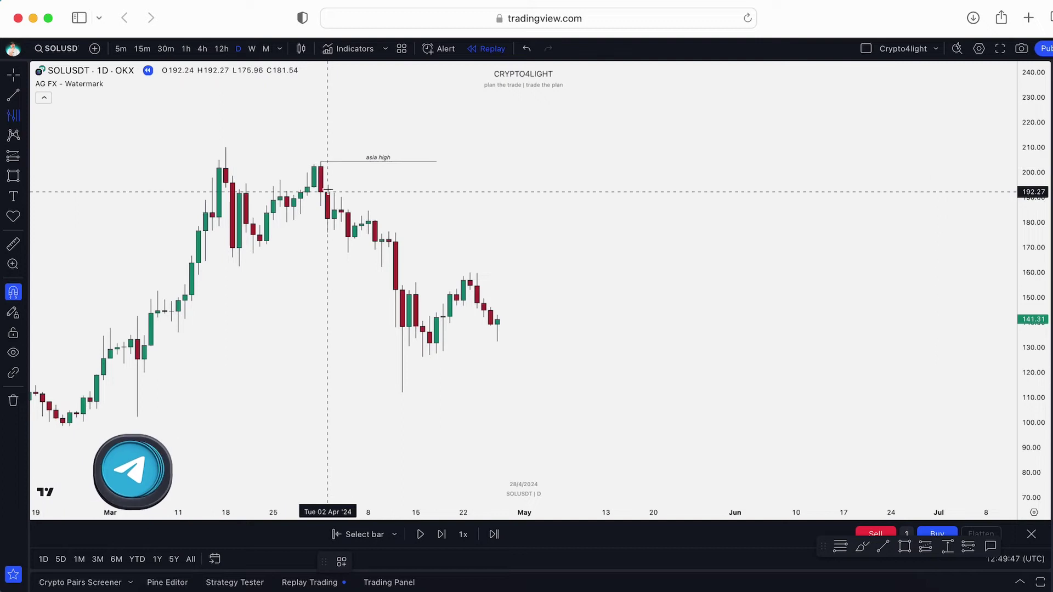
click(321, 161)
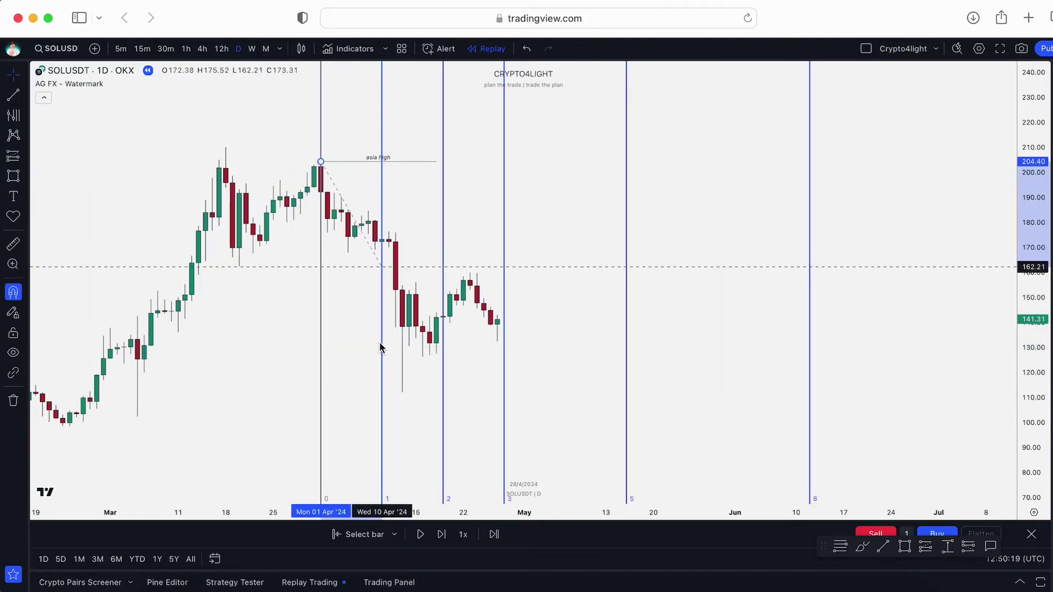
Place the time zone's second point at the 13 April low near 112.06, then check later zone lines
click(389, 353)
drag(392, 356, 399, 343)
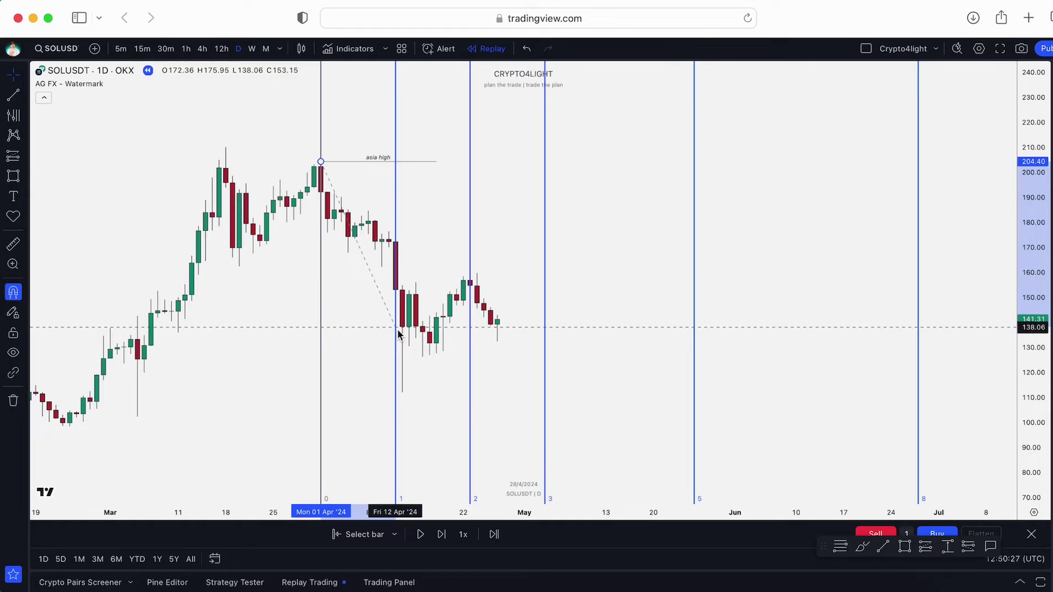
click(406, 391)
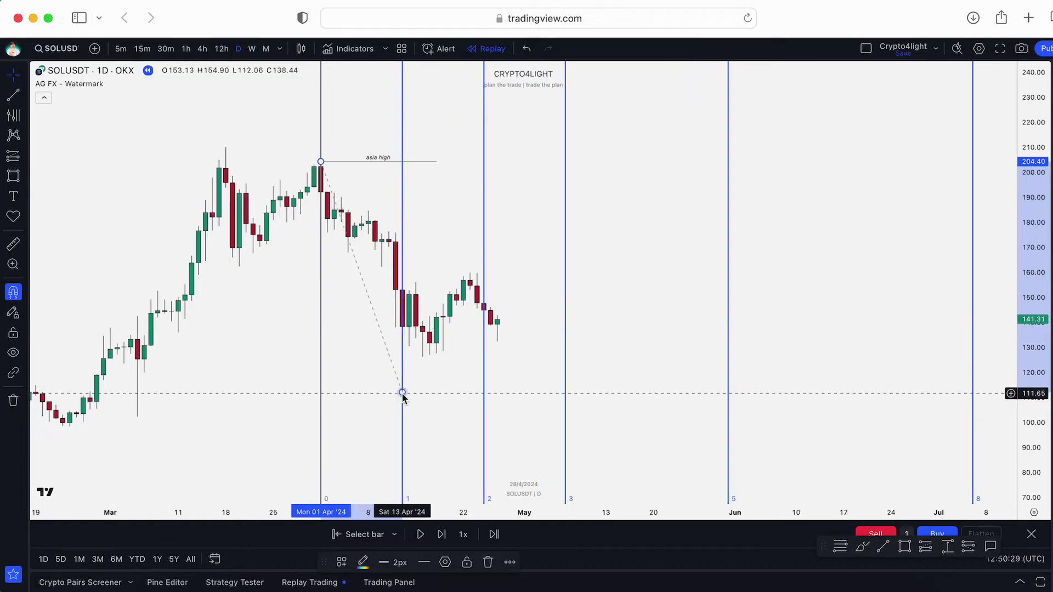
scroll(887, 266, down, 2)
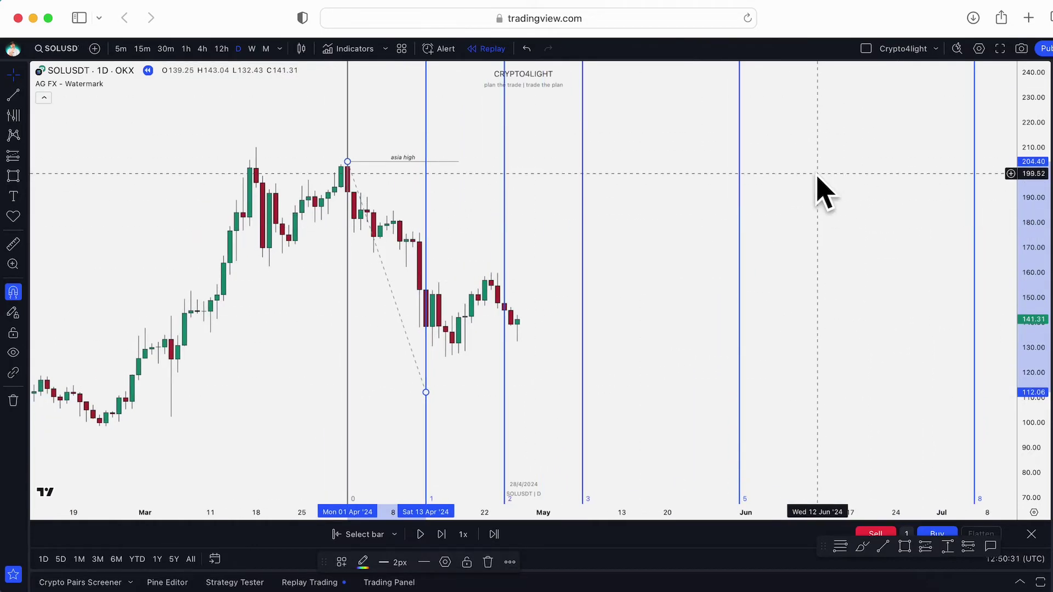
scroll(418, 228, down, 5)
drag(418, 231, 552, 231)
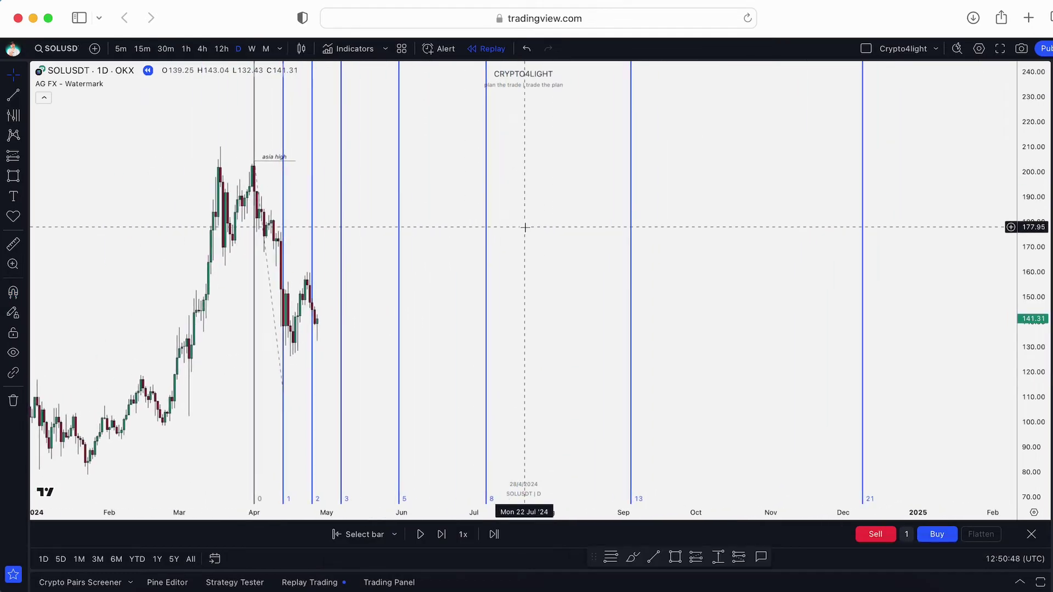
scroll(443, 258, up, 3)
scroll(608, 271, up, 2)
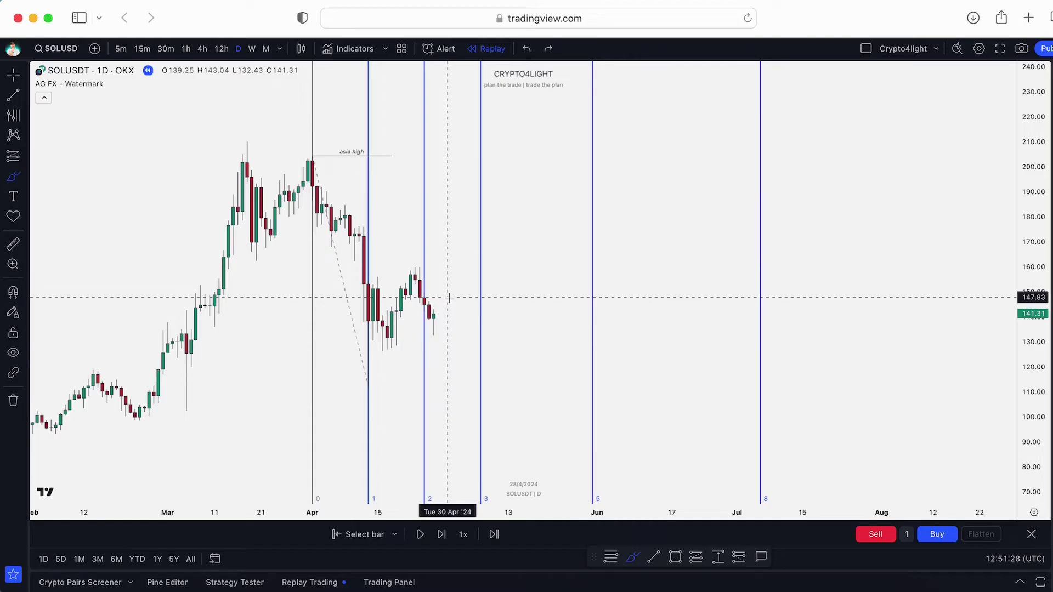
click(369, 377)
click(429, 271)
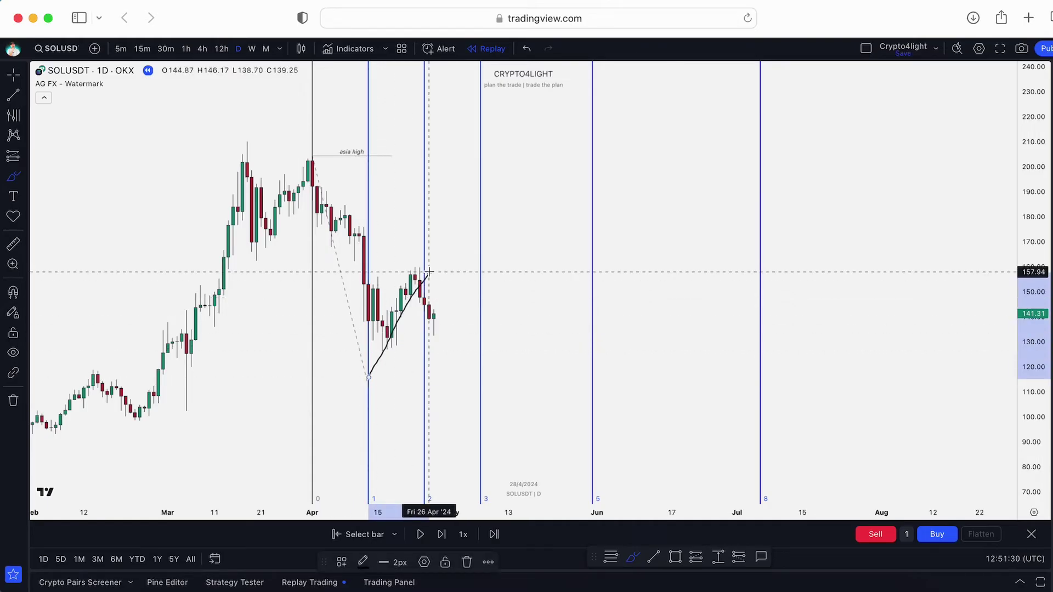
click(527, 49)
click(424, 299)
mouse_move(439, 334)
mouse_down()
mouse_move(459, 379)
mouse_move(479, 314)
mouse_move(562, 153)
mouse_up()
click(527, 48)
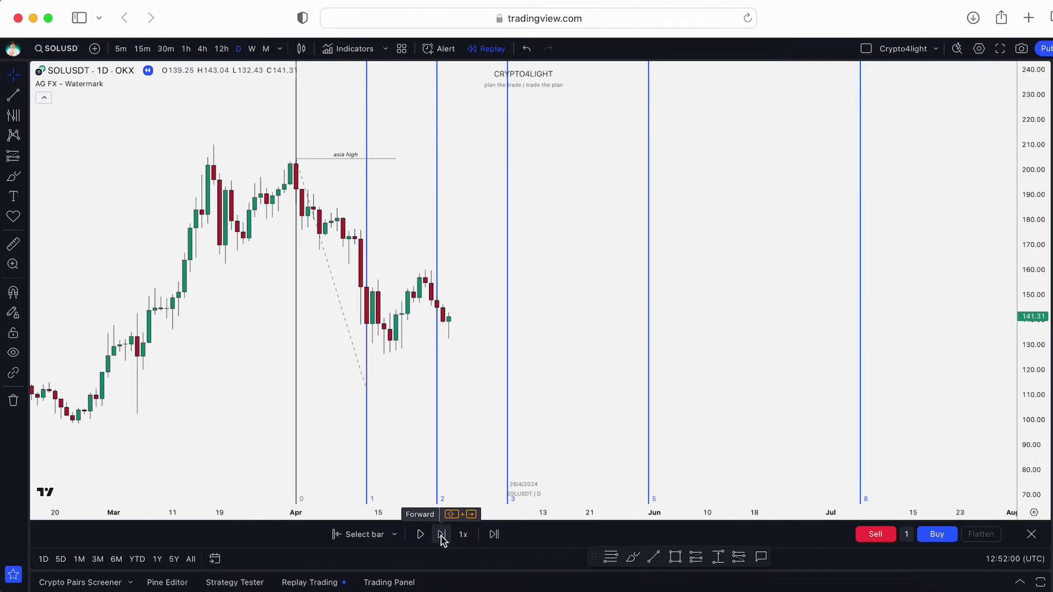
Step the replay bar by bar to 19 May 2024 as price rallies to about 172.39
click(441, 535)
click(442, 535)
click(441, 536)
click(442, 535)
click(442, 535)
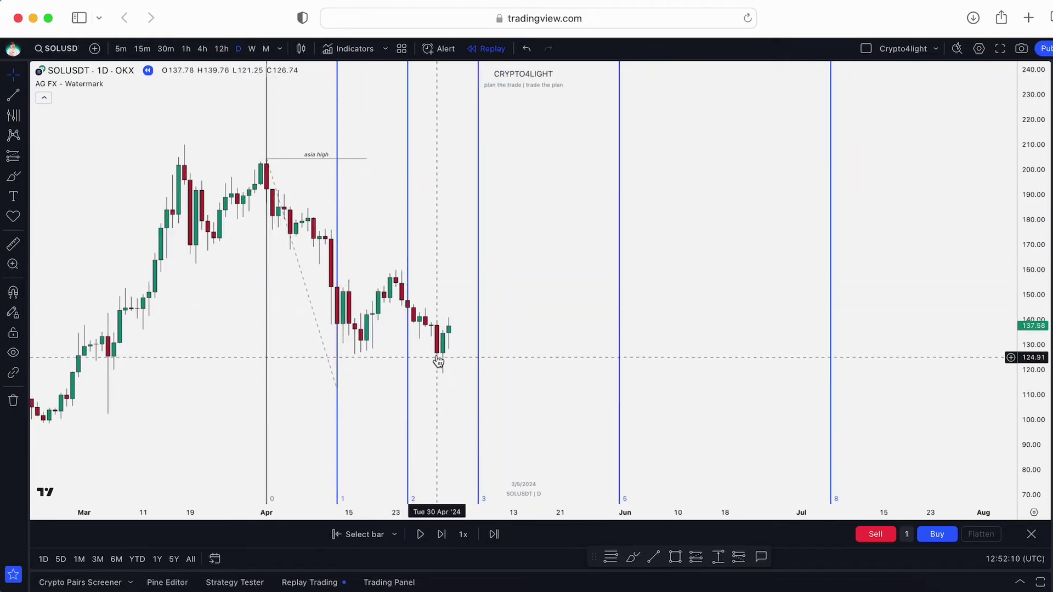
click(442, 536)
click(442, 536)
click(443, 536)
click(442, 536)
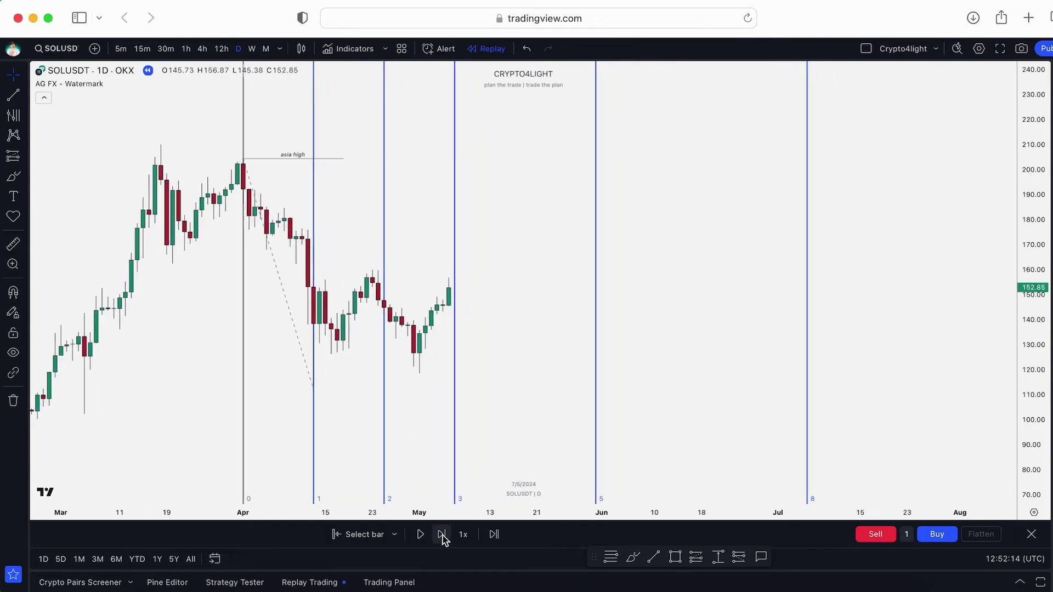
click(442, 536)
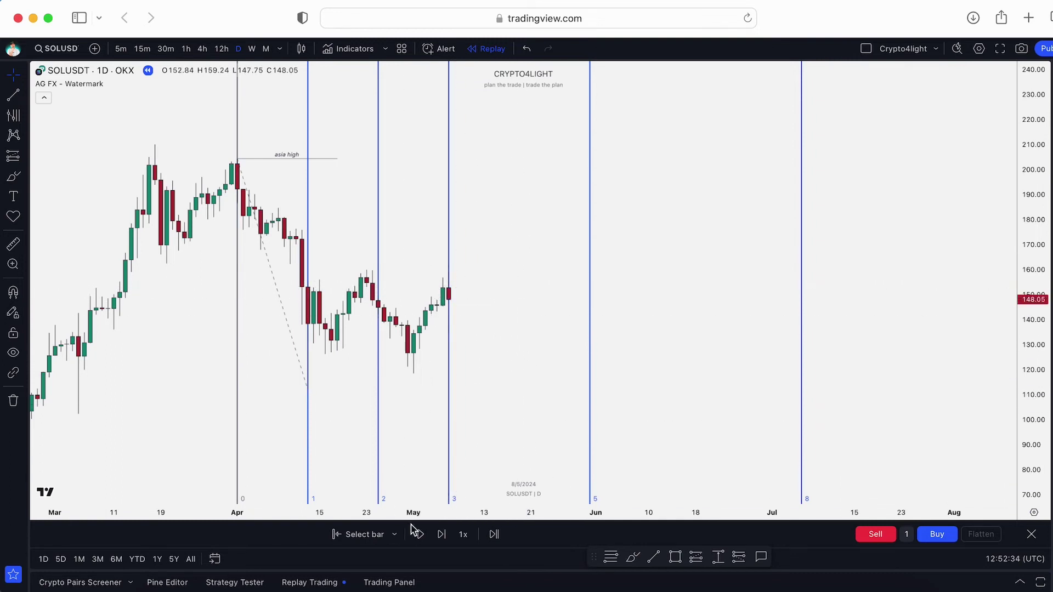
click(442, 535)
click(442, 535)
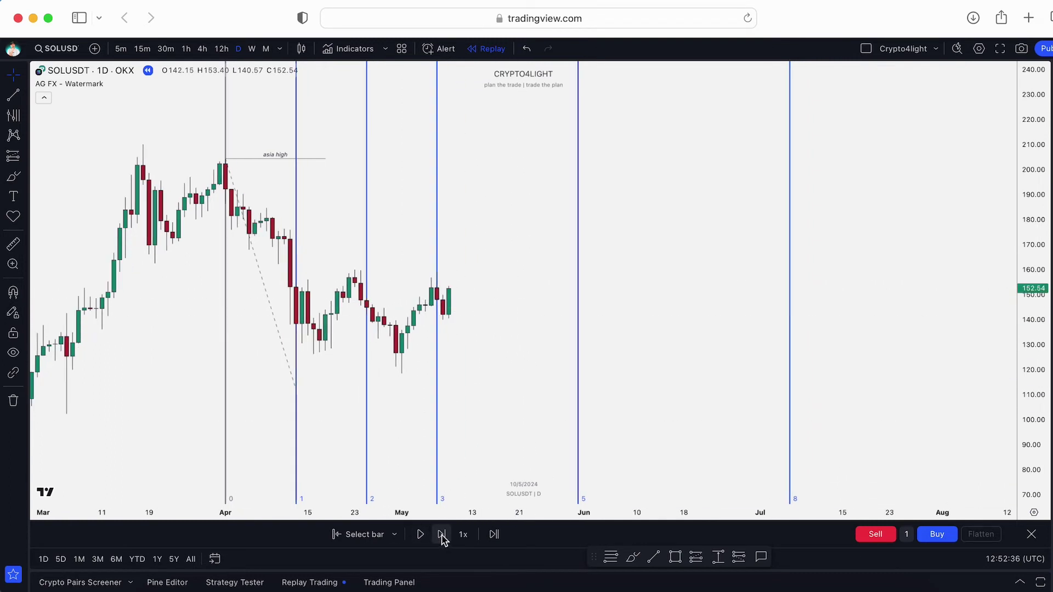
click(442, 534)
click(442, 534)
click(442, 535)
click(442, 534)
click(442, 535)
click(442, 534)
click(442, 535)
click(442, 535)
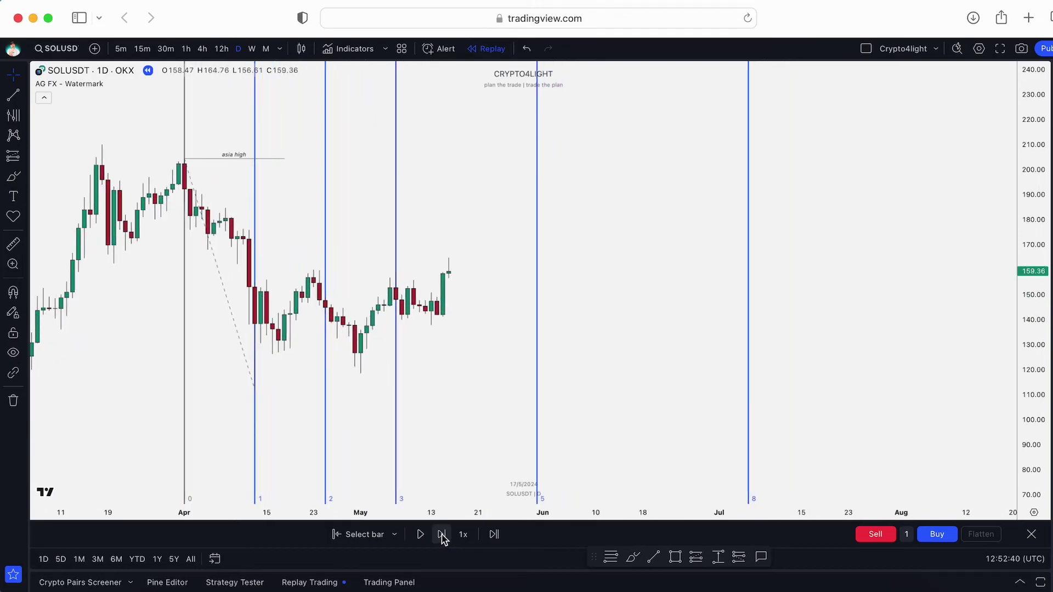
click(442, 535)
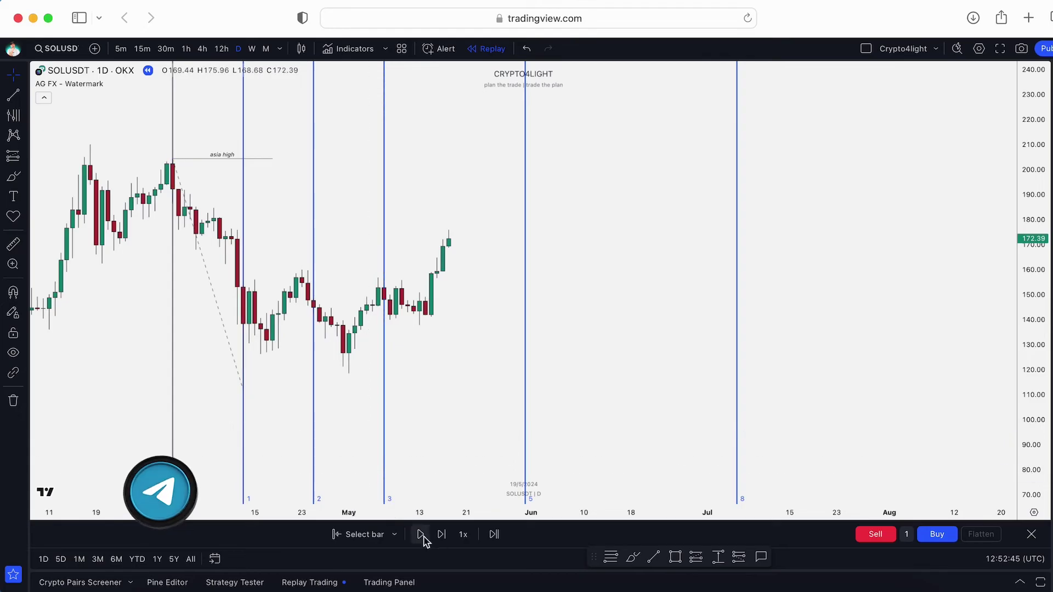
click(696, 558)
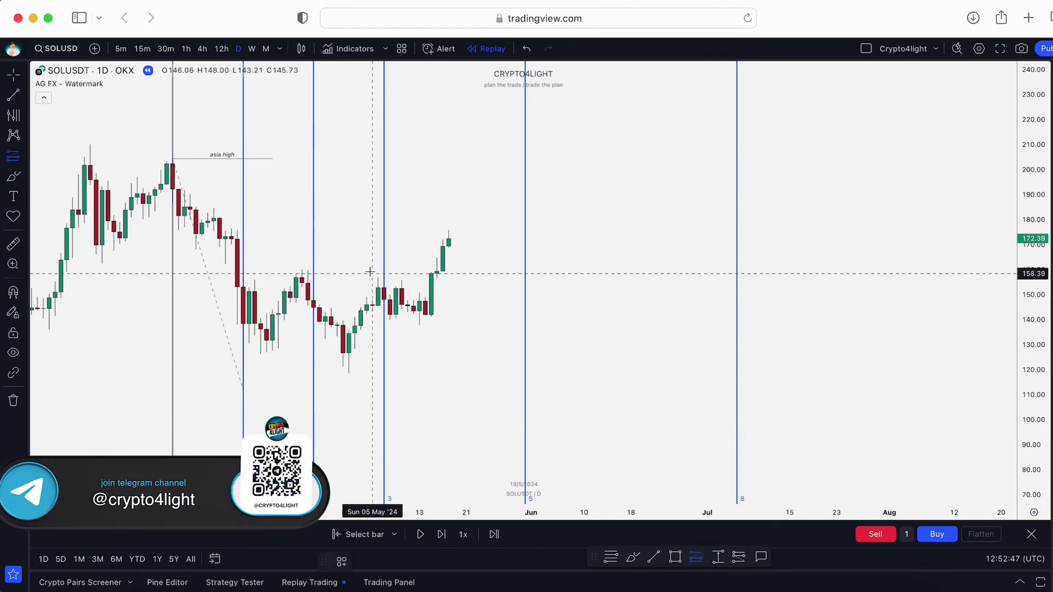
Place a long position entering at 148.28 on 7 May with stop 136.82 and a raised target
click(384, 299)
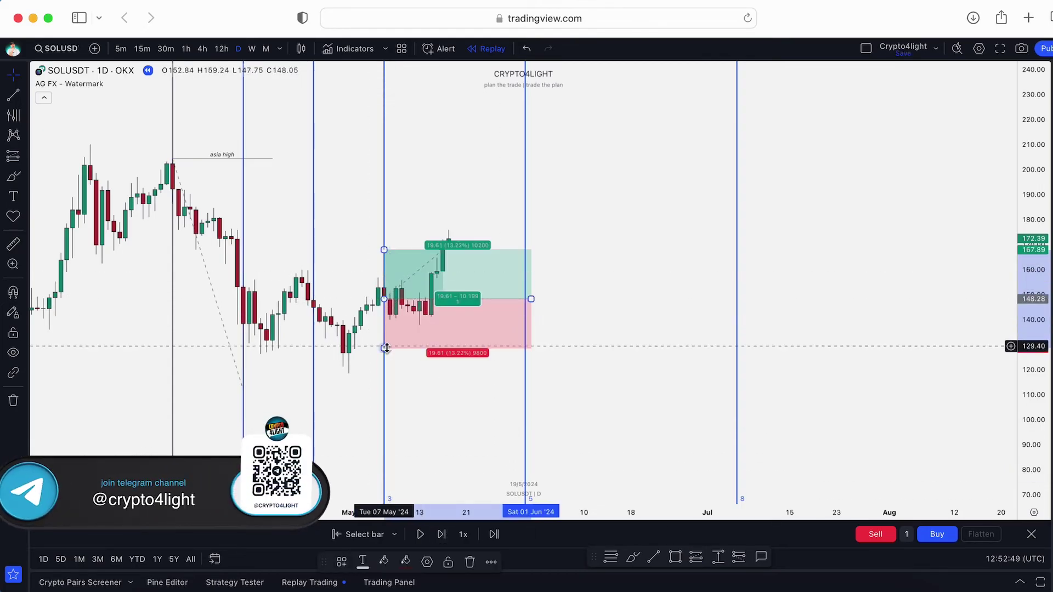
drag(385, 350, 385, 328)
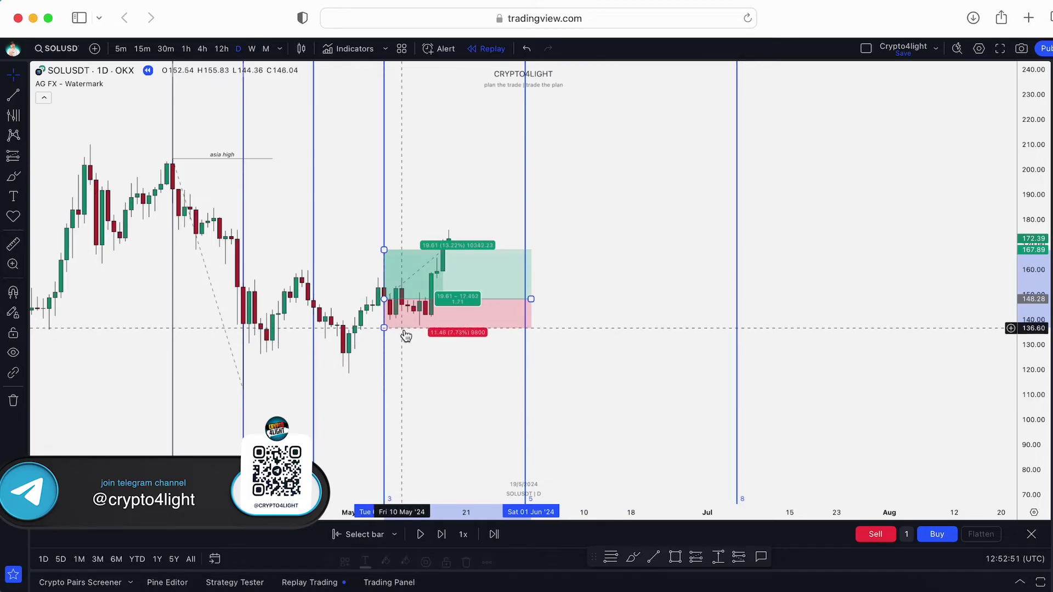
mouse_move(383, 250)
mouse_down()
mouse_move(451, 227)
mouse_move(448, 195)
mouse_up()
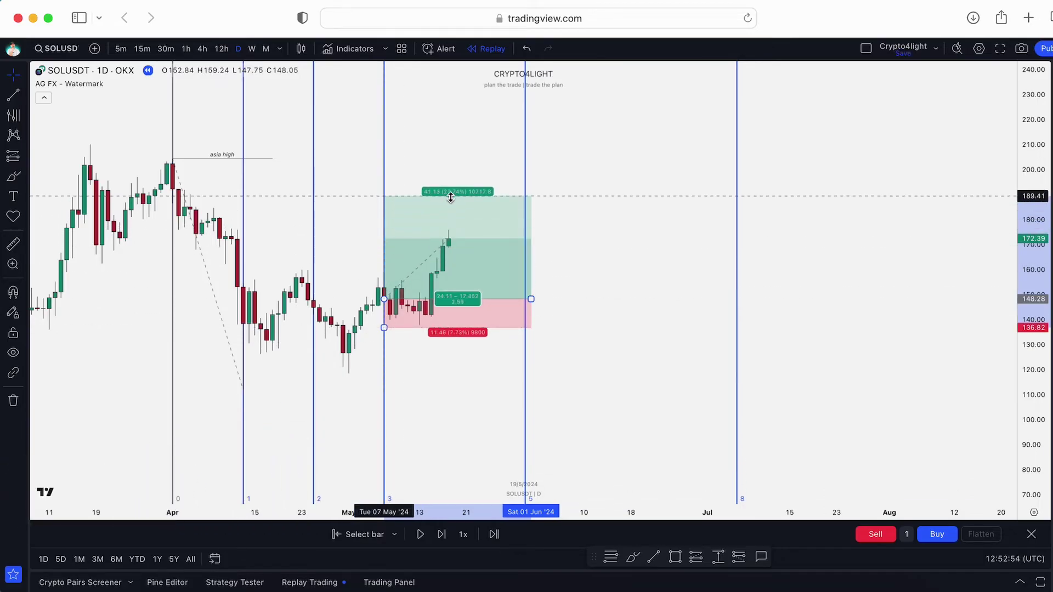
Advance the replay six bars and lower the long's profit target to 188.73
click(442, 535)
click(442, 534)
click(441, 535)
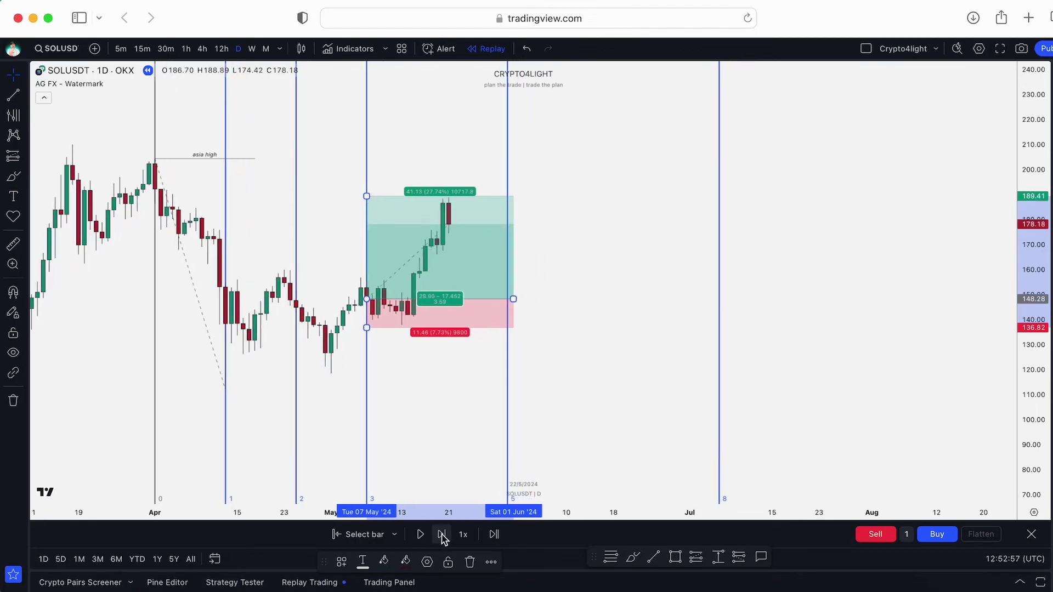
click(441, 535)
click(442, 535)
click(441, 535)
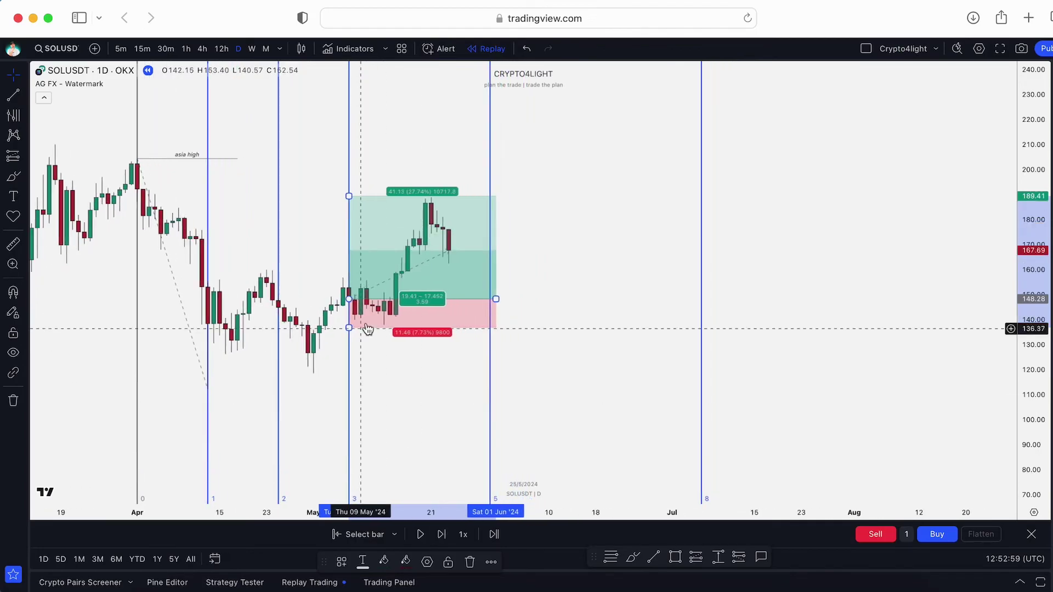
drag(347, 197, 359, 201)
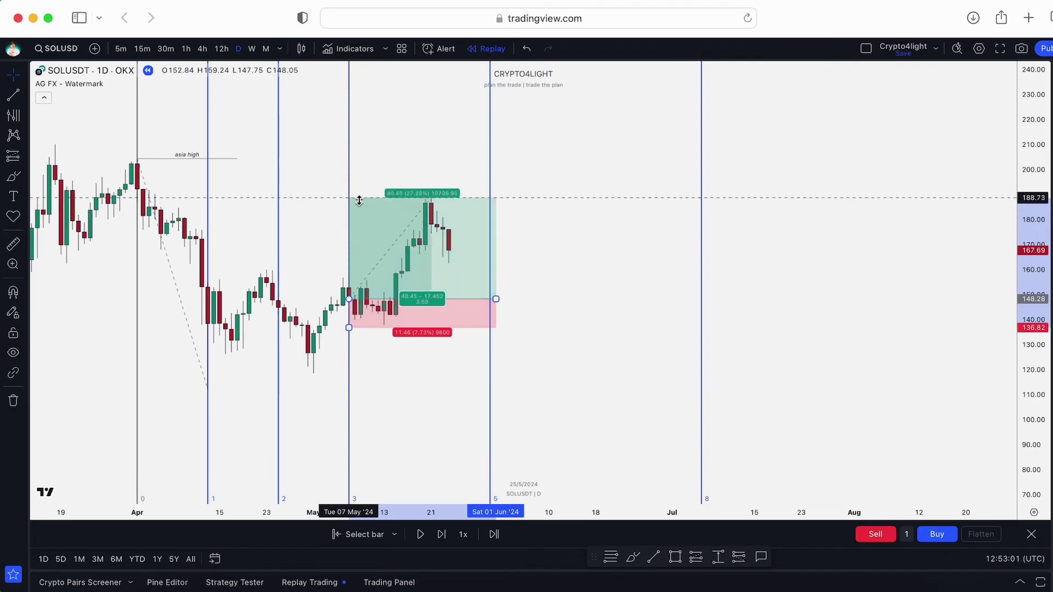
click(431, 199)
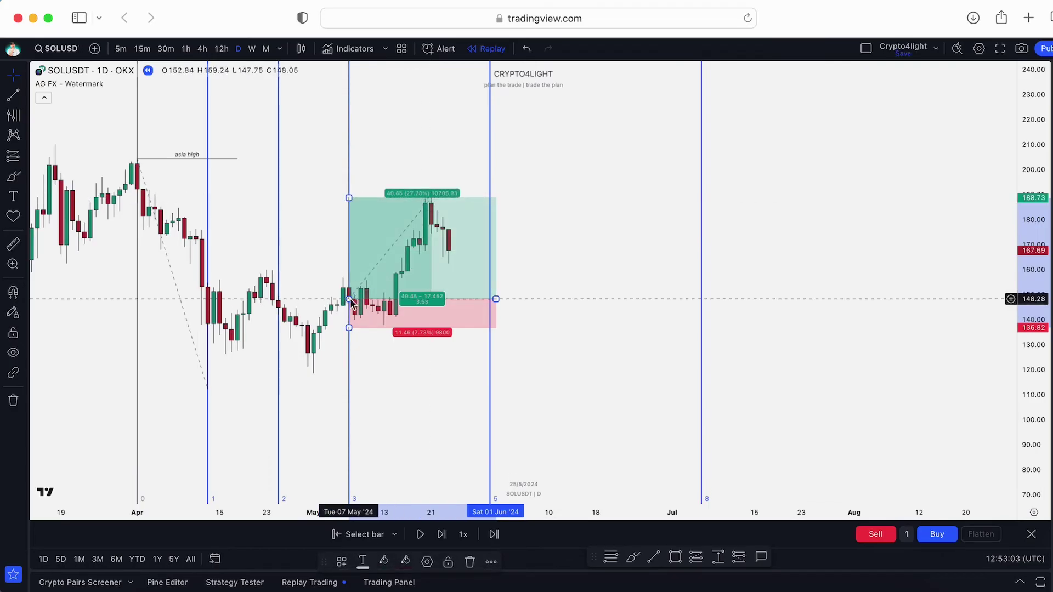
Step the replay to 1 June and delete the long-position drawing
click(441, 535)
click(442, 535)
click(442, 535)
click(441, 535)
click(442, 535)
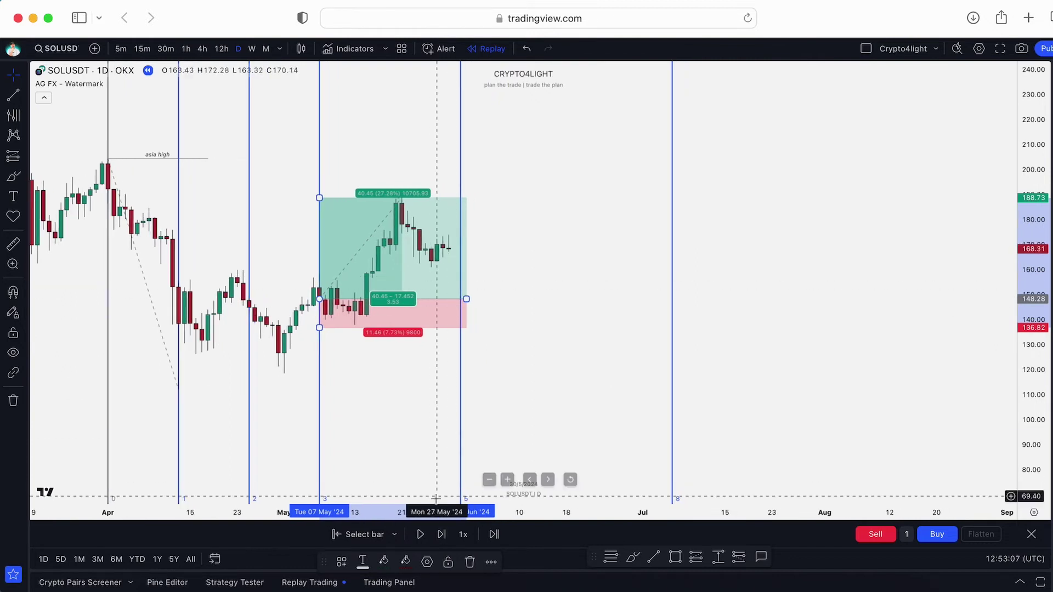
click(441, 535)
click(441, 535)
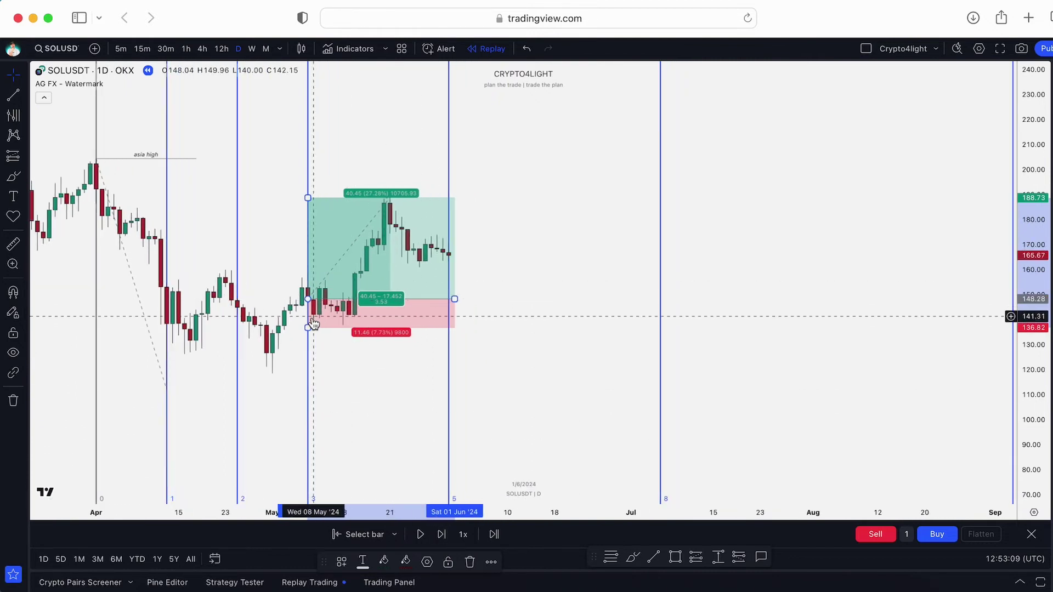
key(BackSpace)
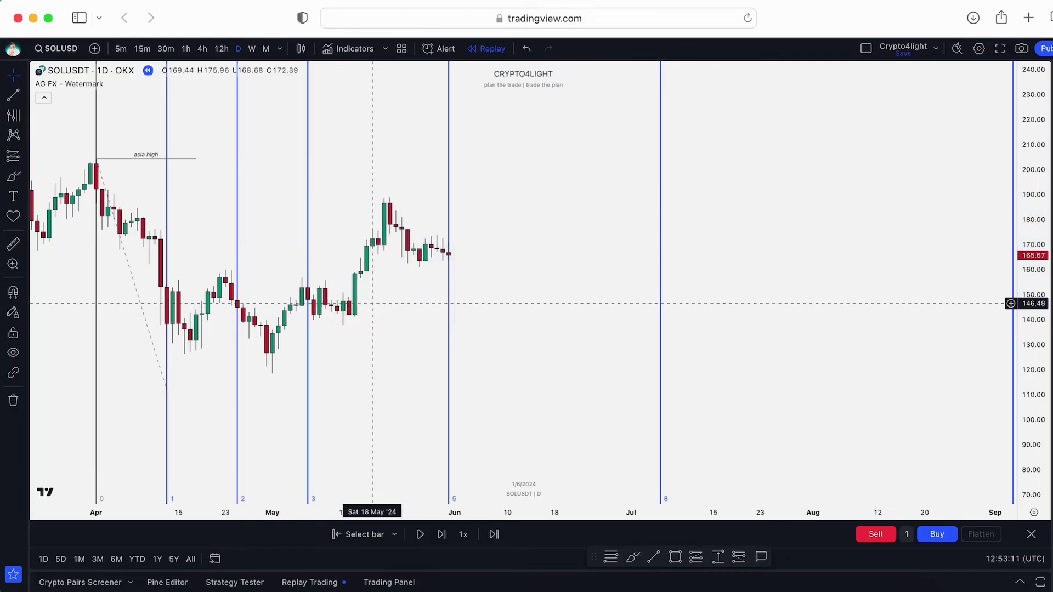
Step the replay through 6, 10 and 13 June to 17 June, price closing at 151.29
click(441, 535)
click(442, 535)
click(442, 535)
click(441, 535)
click(441, 535)
click(442, 534)
click(442, 535)
click(442, 535)
click(441, 535)
click(442, 535)
click(441, 535)
click(442, 535)
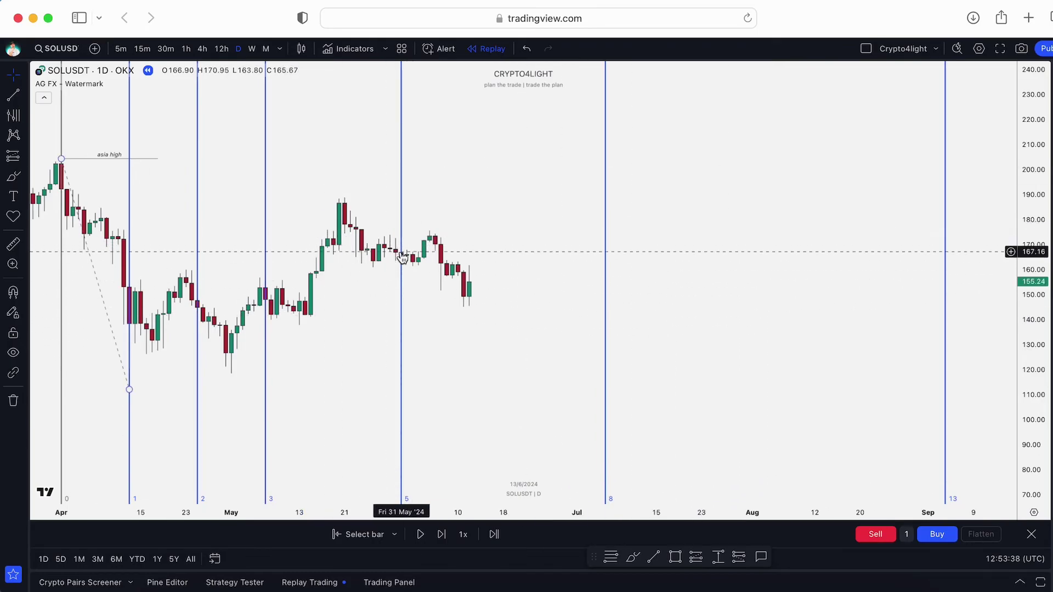
click(442, 534)
click(441, 534)
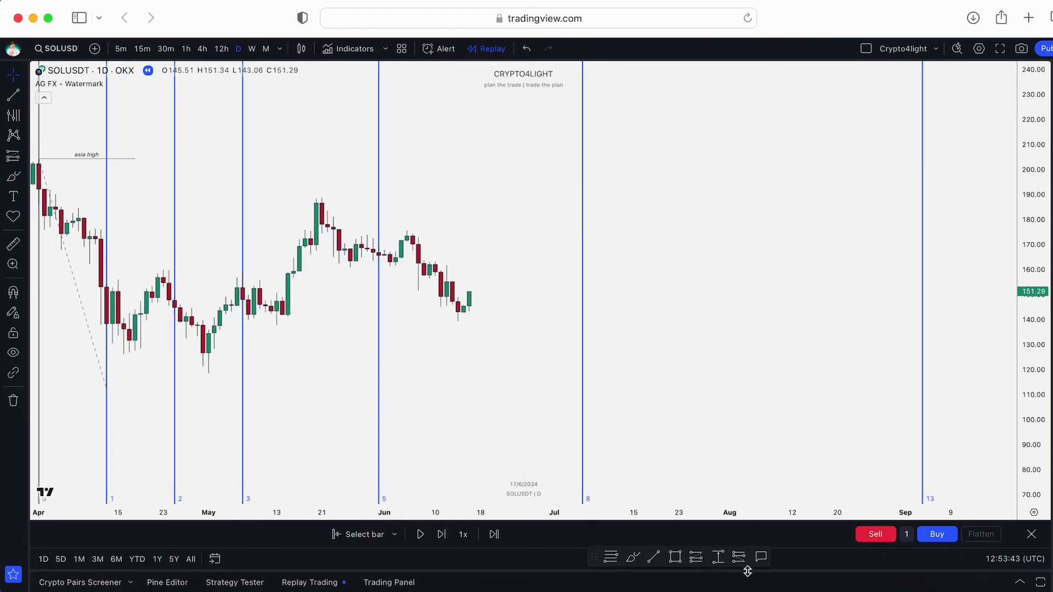
click(739, 558)
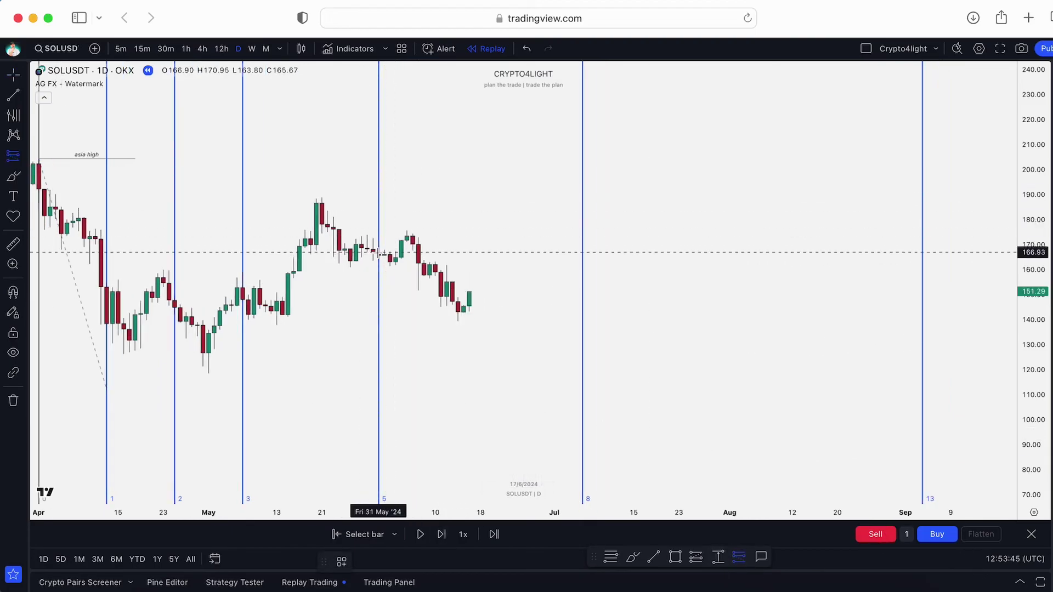
Place a short position at 31 May with stop 176.15 and target 139.97
click(378, 252)
drag(378, 196, 378, 229)
drag(379, 301, 378, 319)
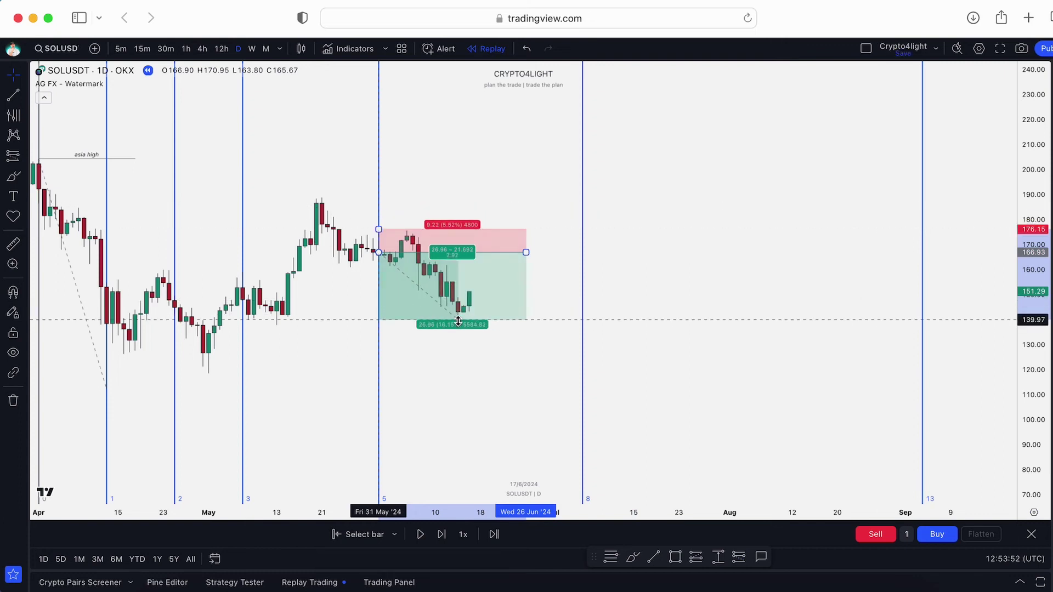
Advance the replay to 22 June and lower the short's target to 127.38
click(443, 535)
click(443, 535)
click(444, 535)
click(443, 535)
click(443, 535)
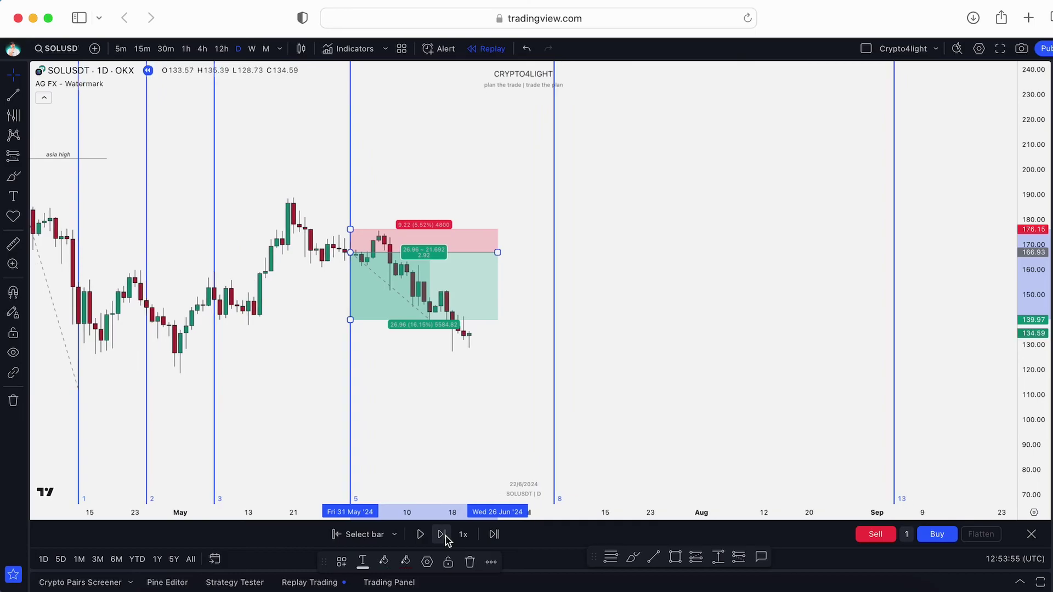
click(443, 536)
click(443, 535)
drag(339, 320, 351, 353)
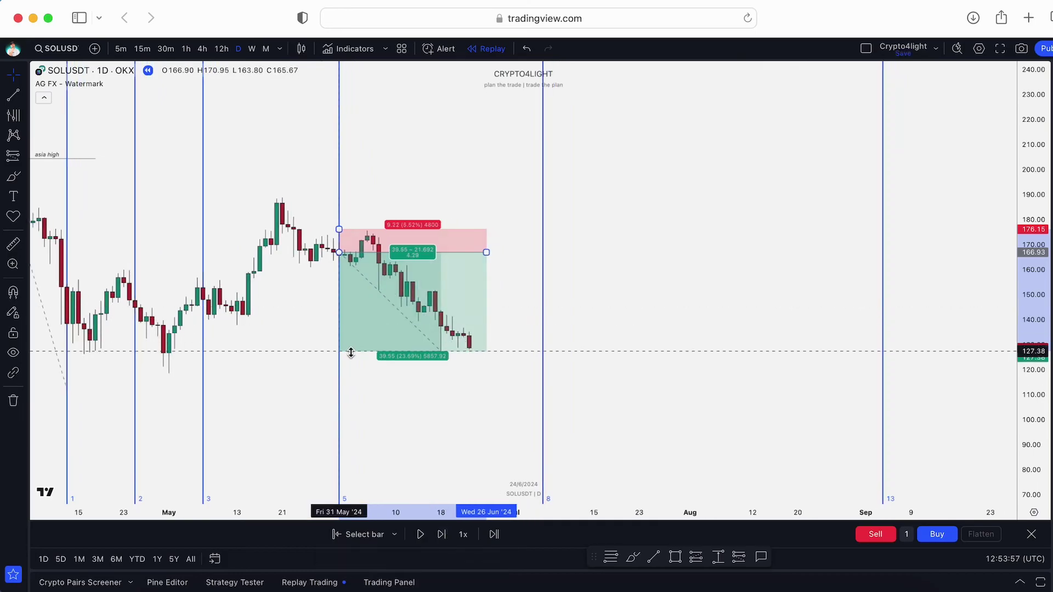
Step toward 27 June, extend the short's target to 121.99, then delete it
click(439, 535)
click(439, 535)
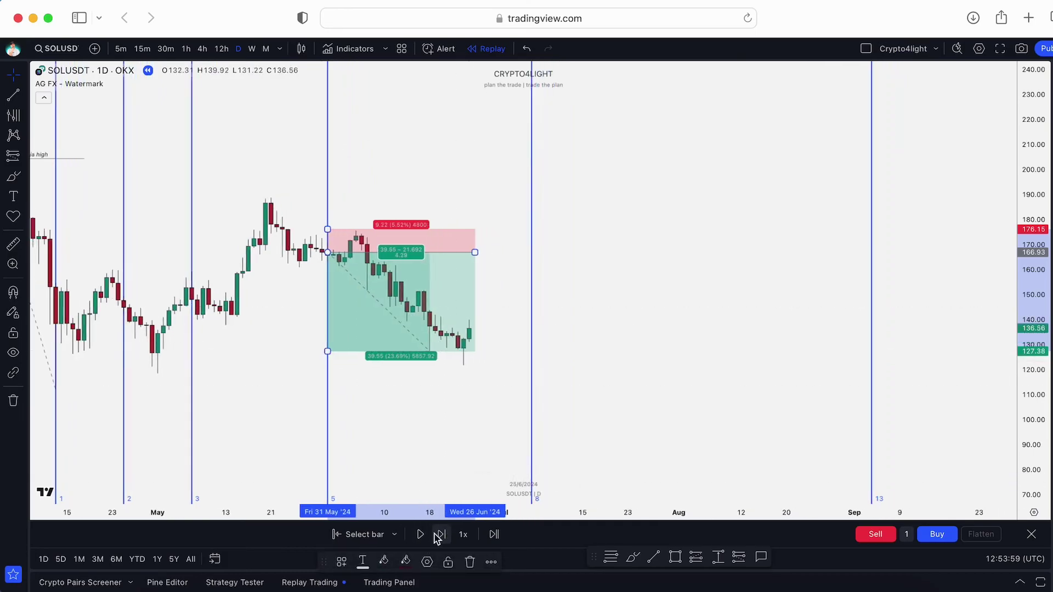
click(439, 535)
click(439, 535)
drag(317, 351, 322, 365)
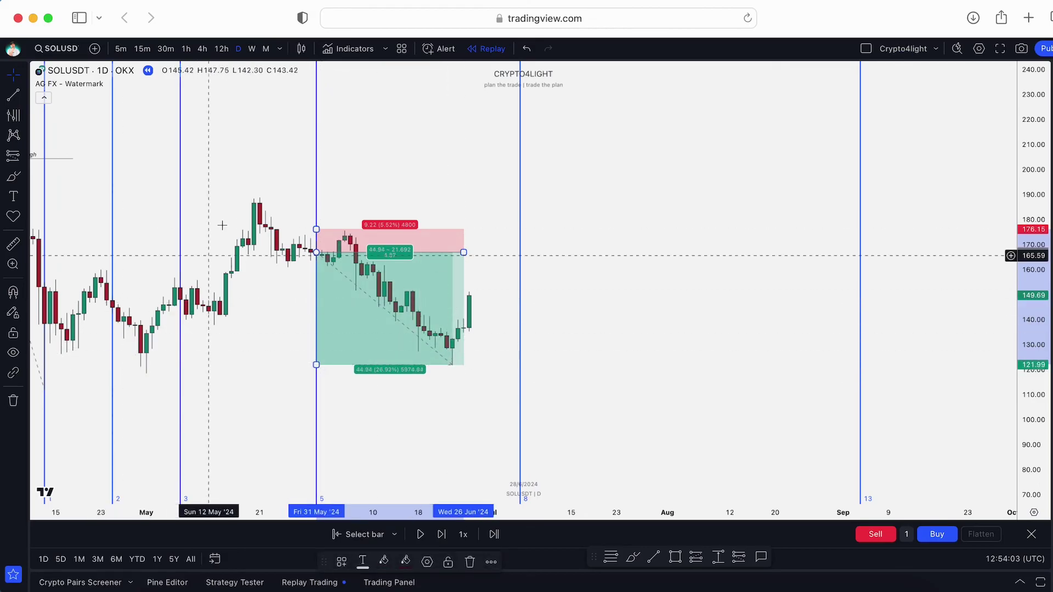
key(Delete)
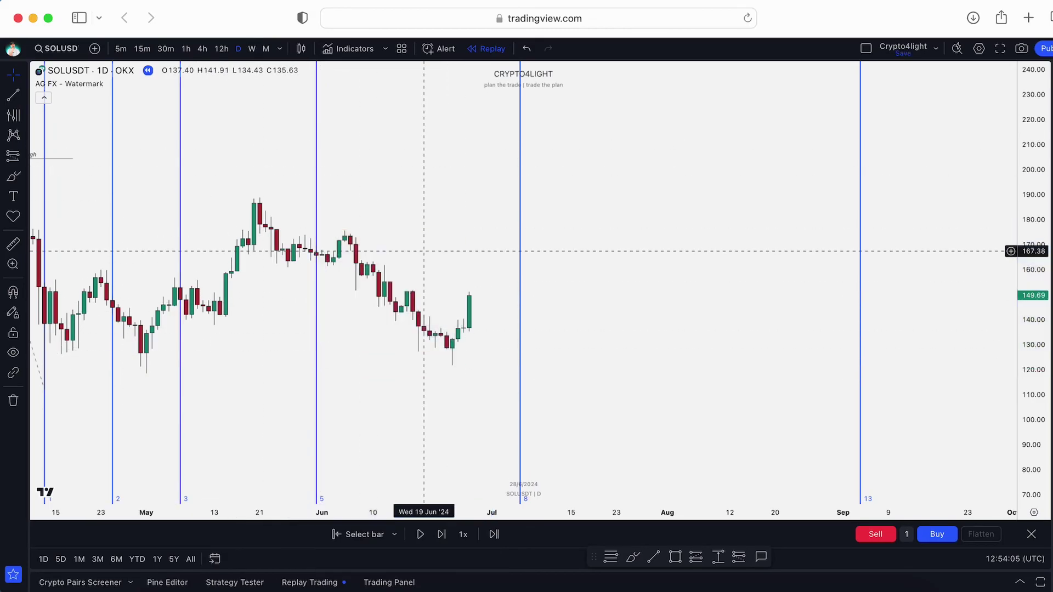
Step the replay bar by bar from early July to mid July as SOL rallies past zone line 8
click(441, 534)
click(441, 535)
click(441, 535)
click(441, 534)
click(441, 535)
click(441, 534)
click(441, 534)
click(441, 534)
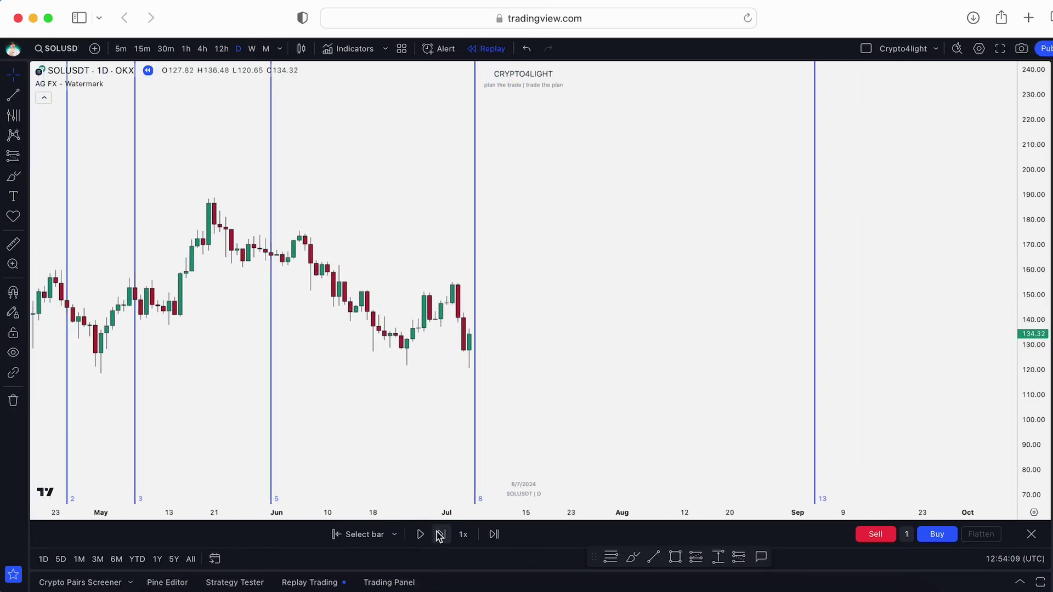
click(442, 534)
click(441, 535)
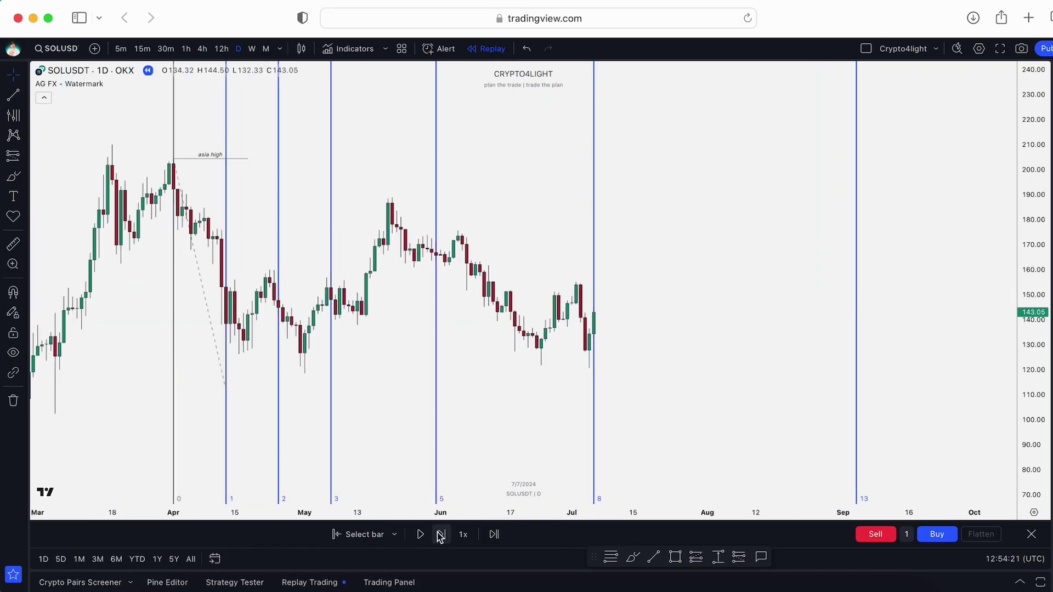
click(441, 534)
click(441, 535)
click(441, 535)
click(441, 534)
click(441, 535)
click(441, 535)
click(441, 535)
click(441, 535)
click(441, 534)
click(441, 535)
click(441, 535)
click(441, 535)
click(441, 534)
click(441, 535)
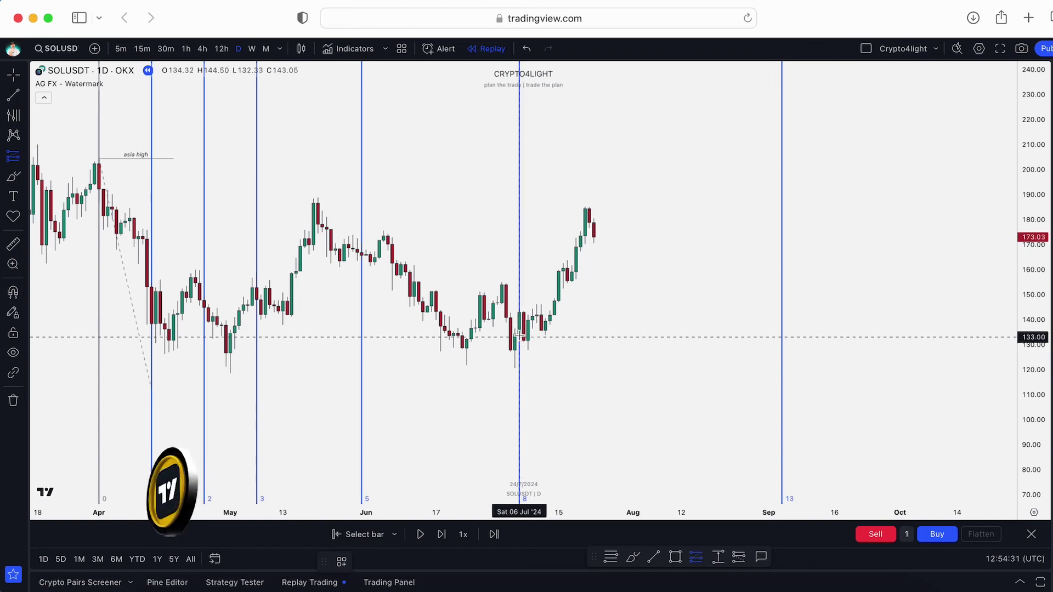
Place a long position at the 6 July zone line with target 185.36 and stop 126.71
click(519, 336)
drag(592, 285, 595, 207)
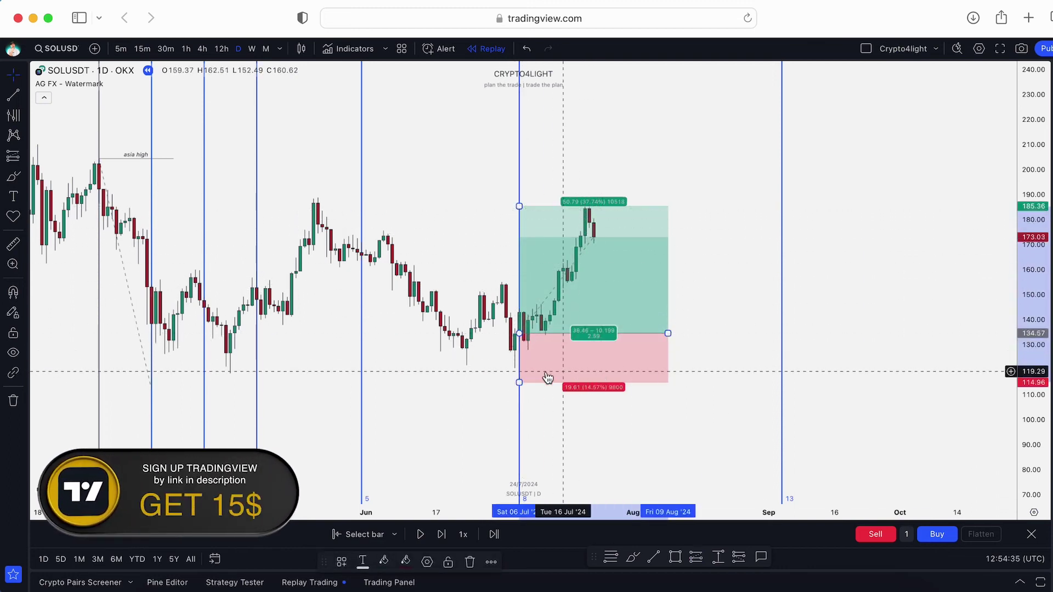
drag(519, 383, 528, 353)
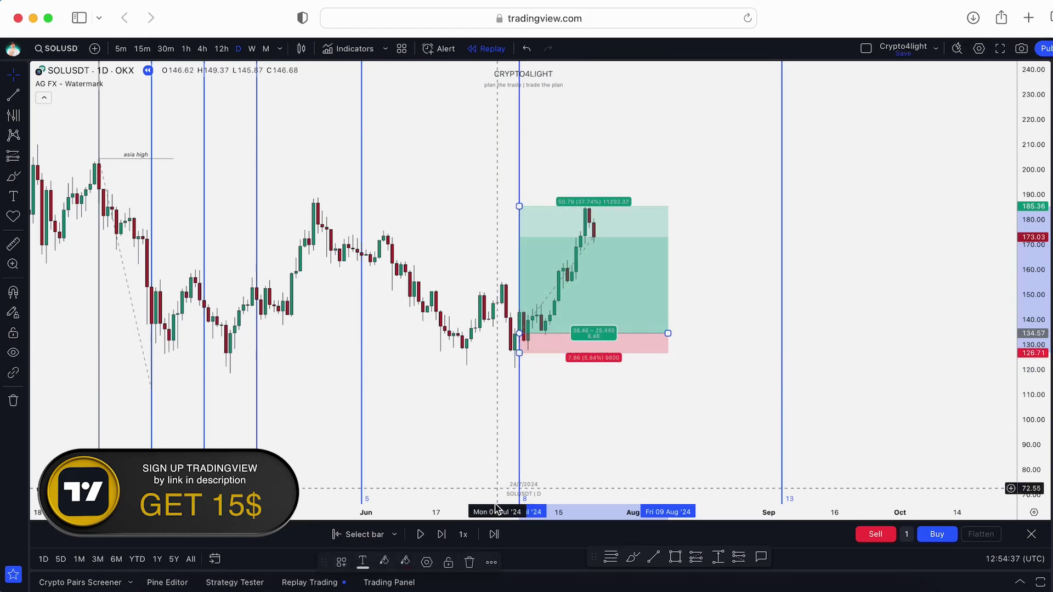
click(441, 535)
Advance the replay into August and raise the long's take-profit to 193.90
click(442, 535)
click(442, 534)
click(441, 534)
click(442, 534)
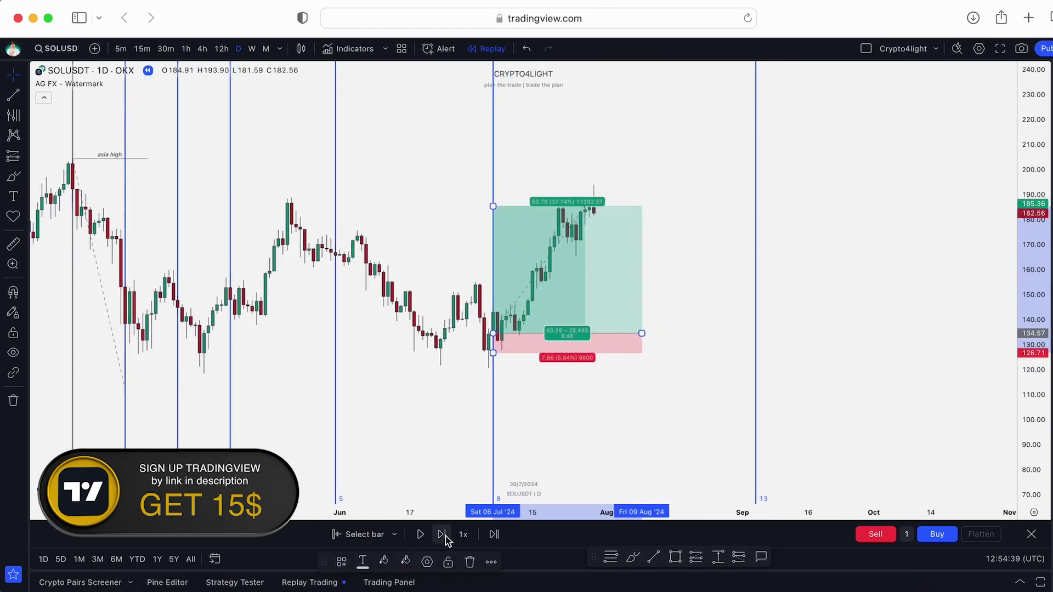
click(442, 534)
drag(483, 206, 498, 185)
Delete the 6 July long position and step the replay through August to late August
key(Delete)
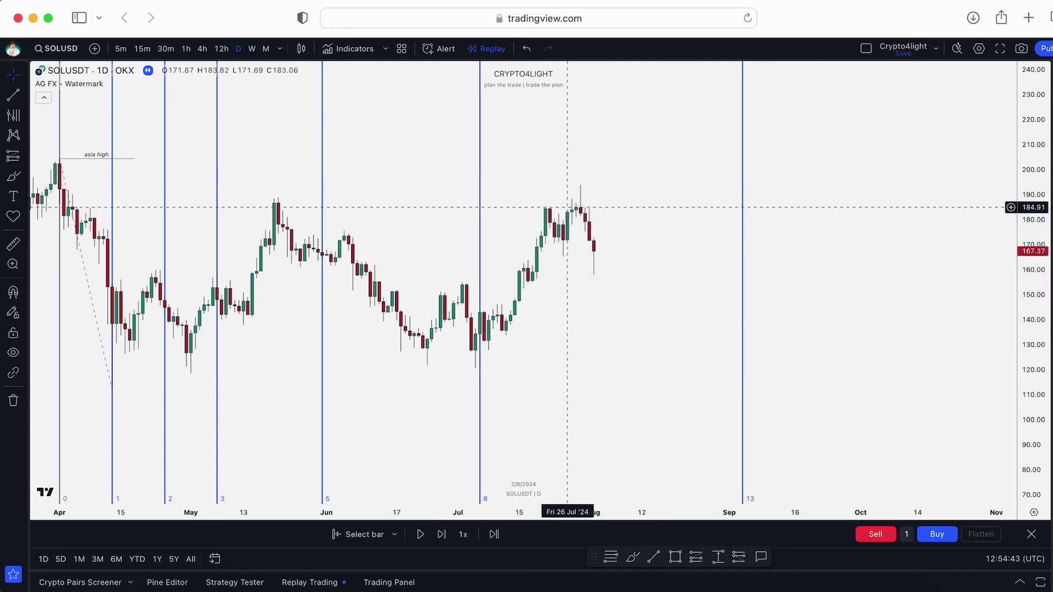
scroll(623, 258, down, 2)
click(442, 535)
click(442, 534)
click(442, 535)
click(441, 534)
click(442, 534)
click(441, 535)
click(442, 534)
click(442, 534)
click(442, 534)
click(442, 535)
click(441, 535)
click(441, 534)
click(442, 534)
click(442, 534)
click(442, 535)
click(442, 535)
click(442, 534)
click(442, 535)
click(442, 535)
click(441, 534)
click(442, 534)
click(442, 535)
click(442, 534)
click(442, 534)
click(441, 535)
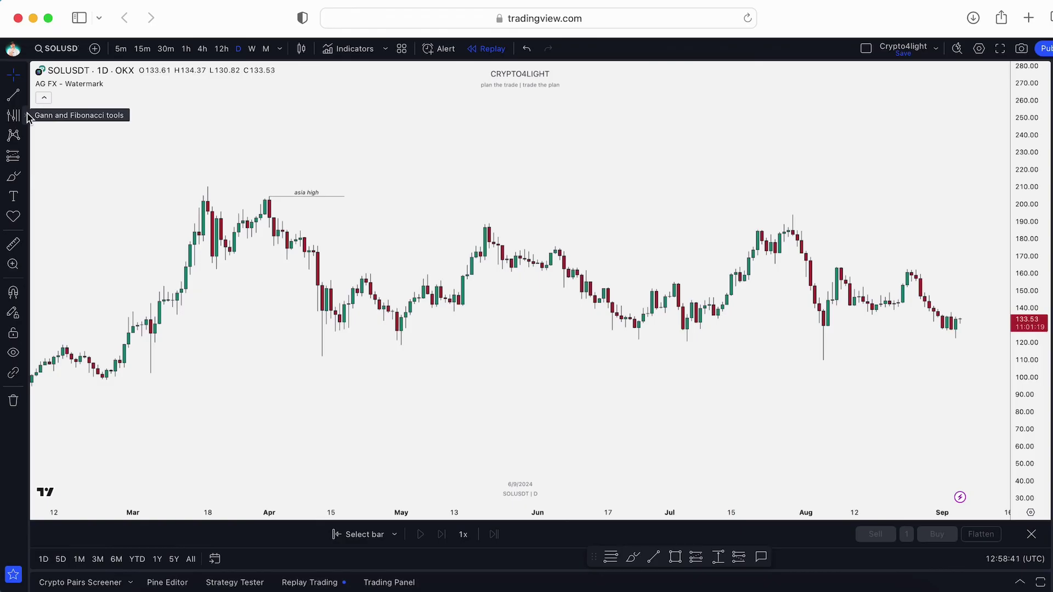
Zoom out and pan the SOL/USDT daily chart back to show history from early 2024
click(26, 116)
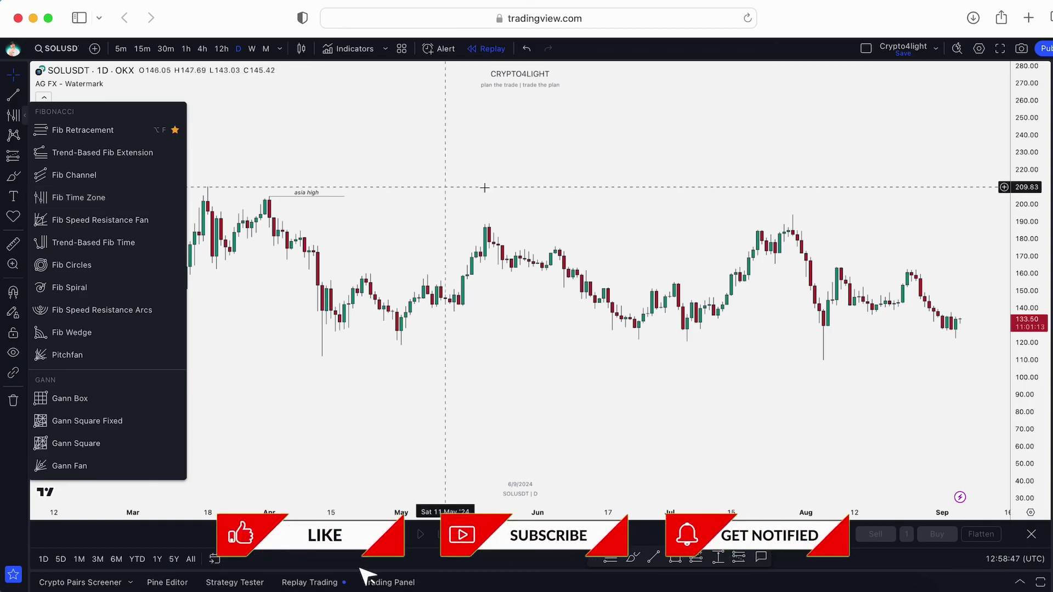
click(450, 141)
scroll(516, 176, down, 3)
drag(499, 207, 581, 206)
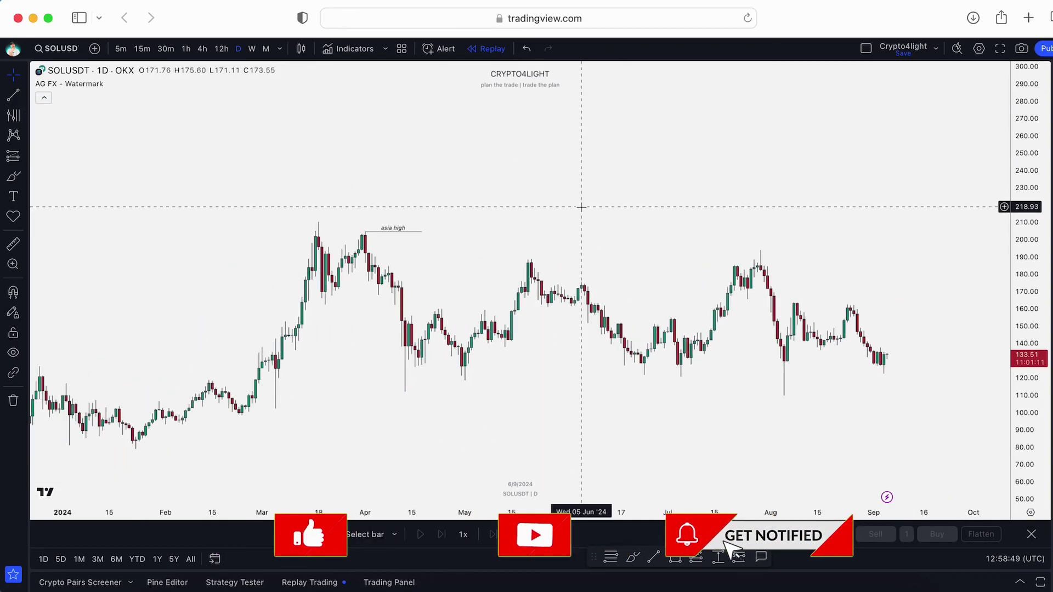